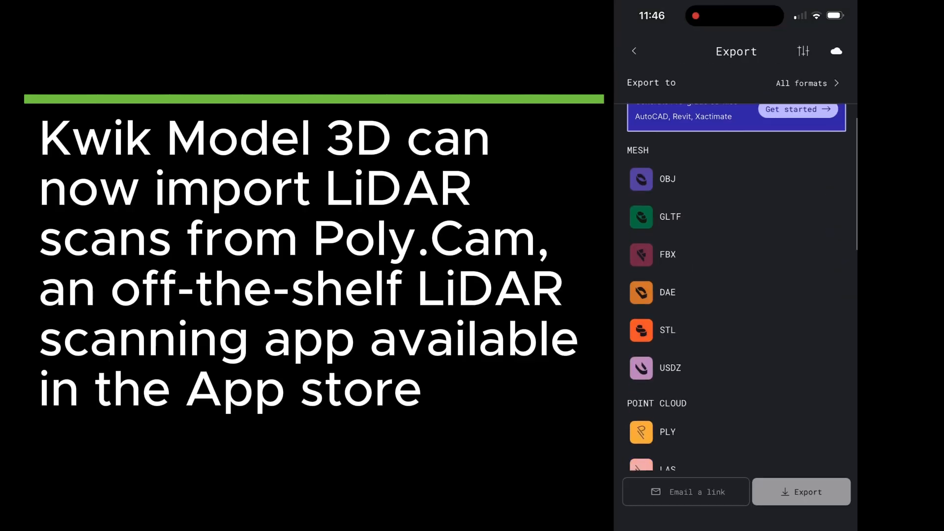
scroll(736, 285, "down", 6)
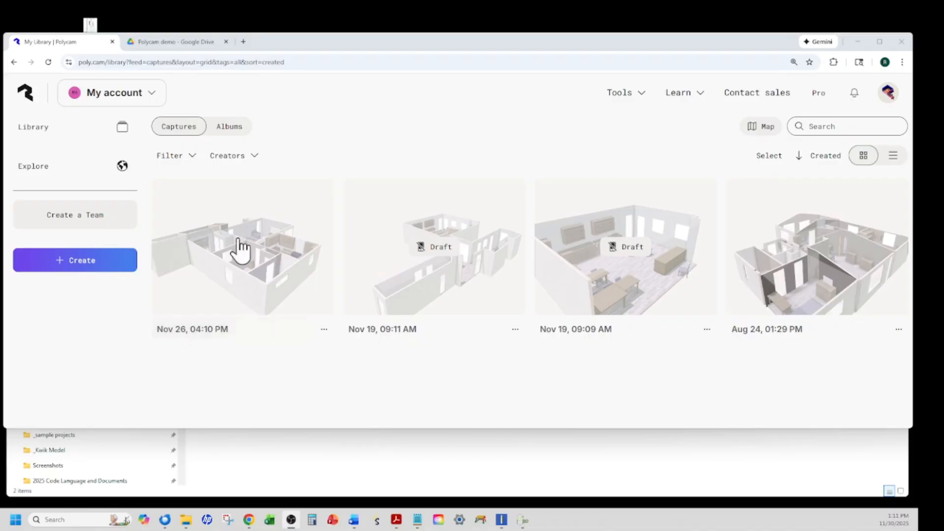
Open the Nov 26, 04:10 PM capture from the library and view its 3D model from several sides.
left_click(249, 265)
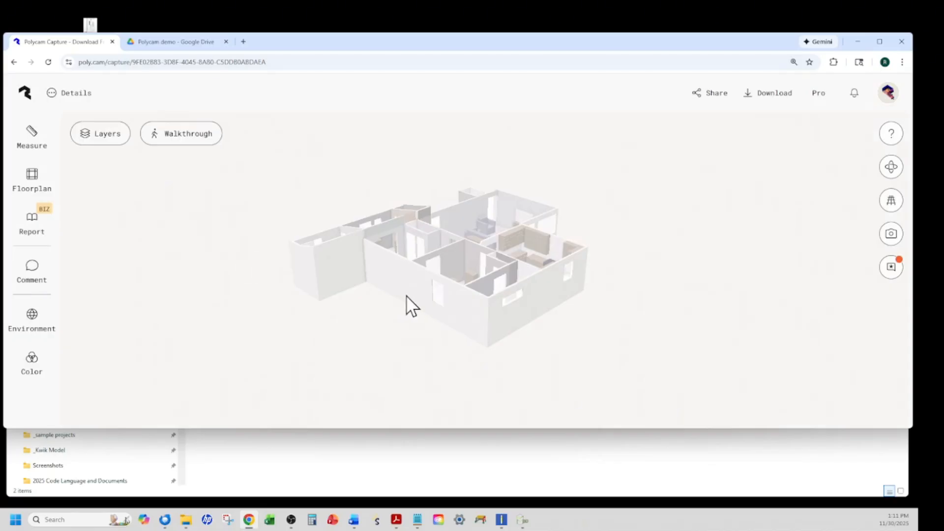
right_click_drag(406, 296, 447, 303)
left_click_drag(447, 308, 545, 295)
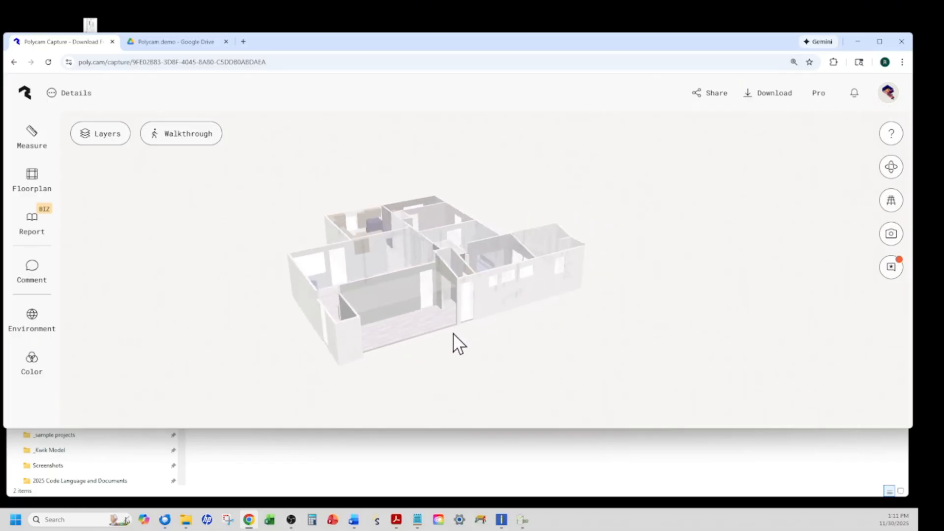
mouse_move(485, 334)
right_mouse_down()
mouse_move(493, 333)
mouse_move(462, 325)
mouse_move(485, 333)
mouse_move(488, 317)
right_mouse_up()
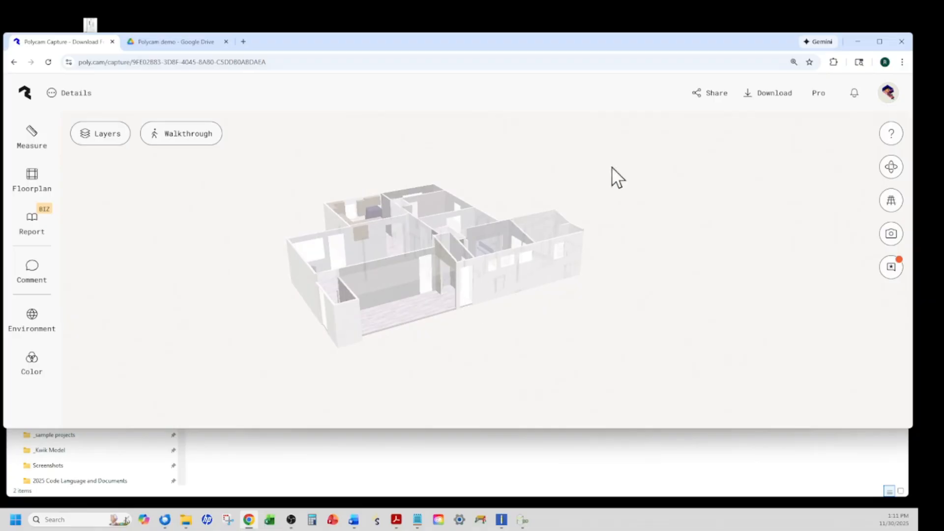
Export the capture as an OBJ mesh and download it.
left_click(761, 98)
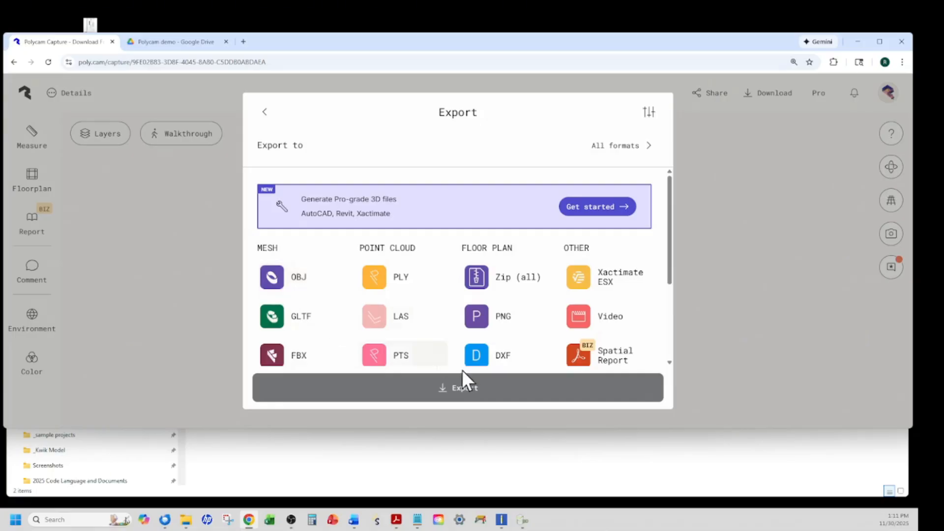
left_click(280, 287)
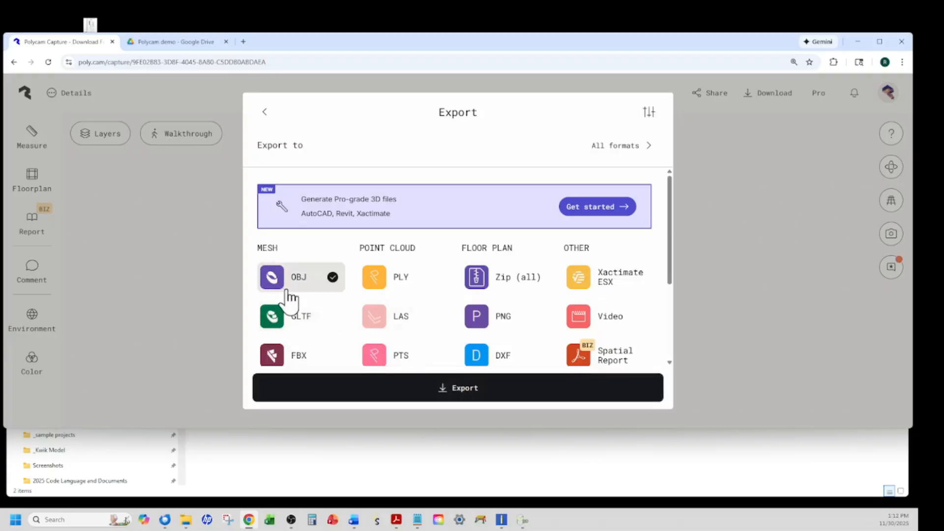
left_click(454, 389)
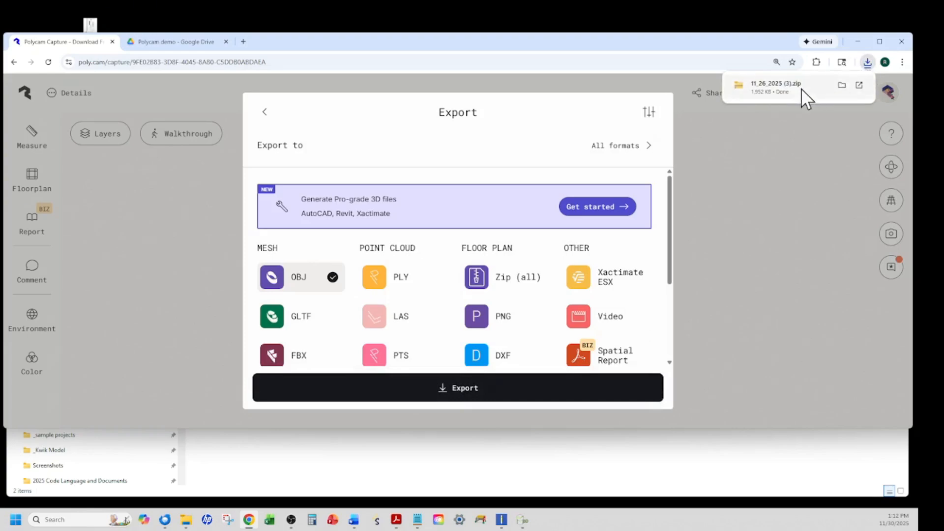
Put the downloaded 11_26_2025 (3).zip into the PolyCam Demo folder and extract its contents there.
left_click_drag(781, 86, 503, 459)
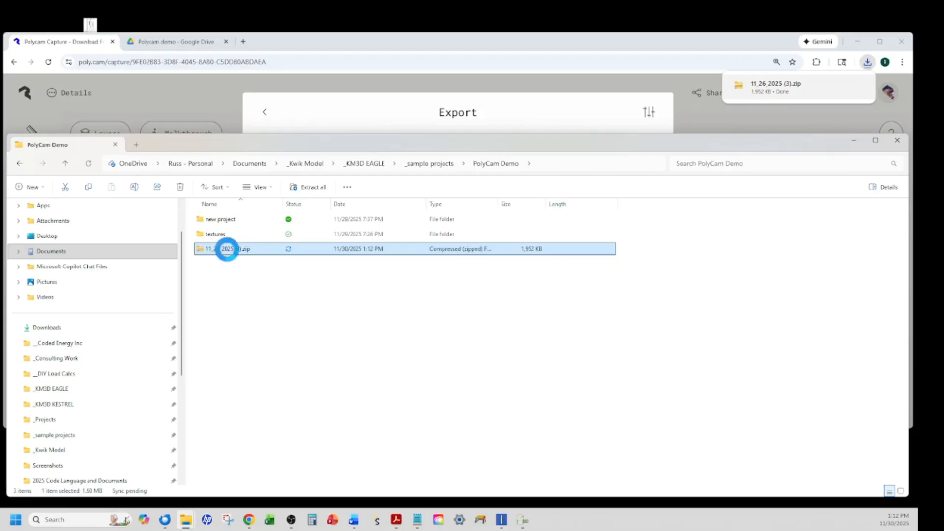
right_click(227, 250)
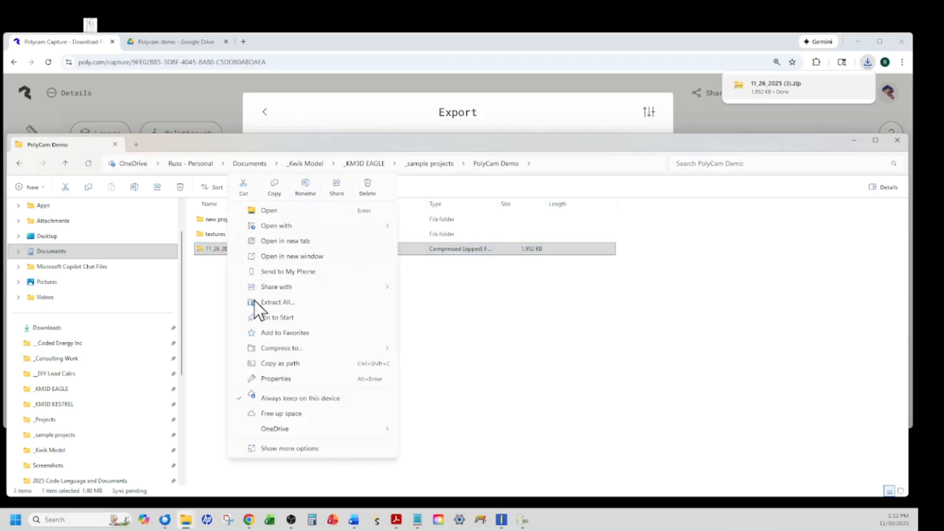
left_click(279, 303)
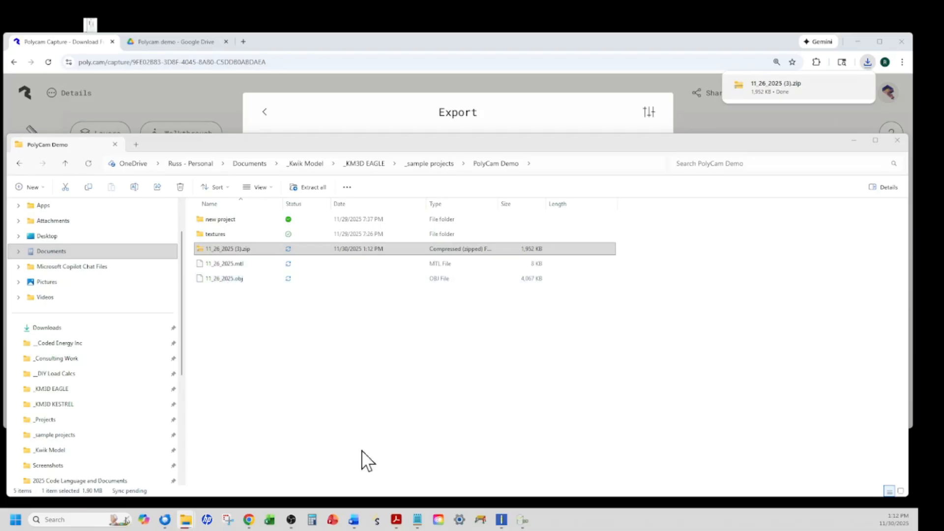
Switch to KwikModel-Eagle, maximize its window and continue past the splash screen to the empty project.
left_click_drag(783, 530, 555, 52)
left_click_drag(535, 41, 527, 40)
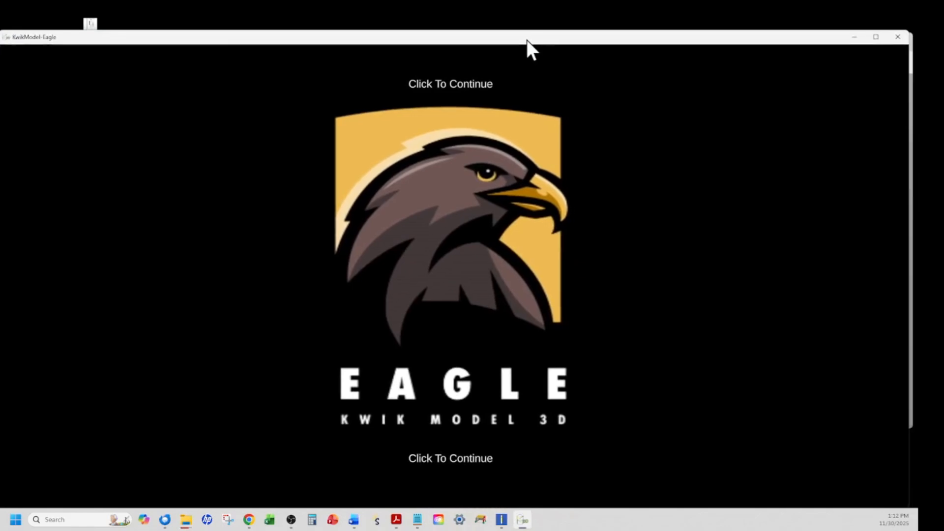
left_click(876, 37)
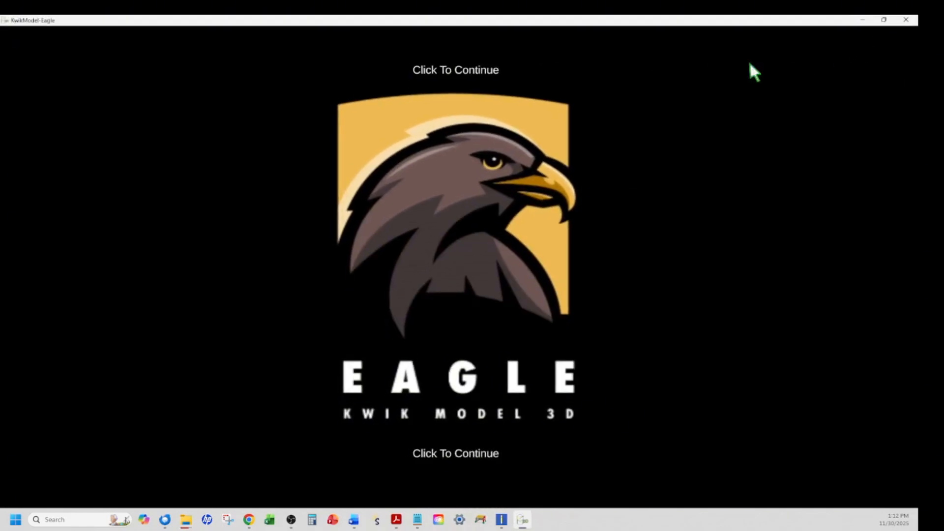
left_click(480, 72)
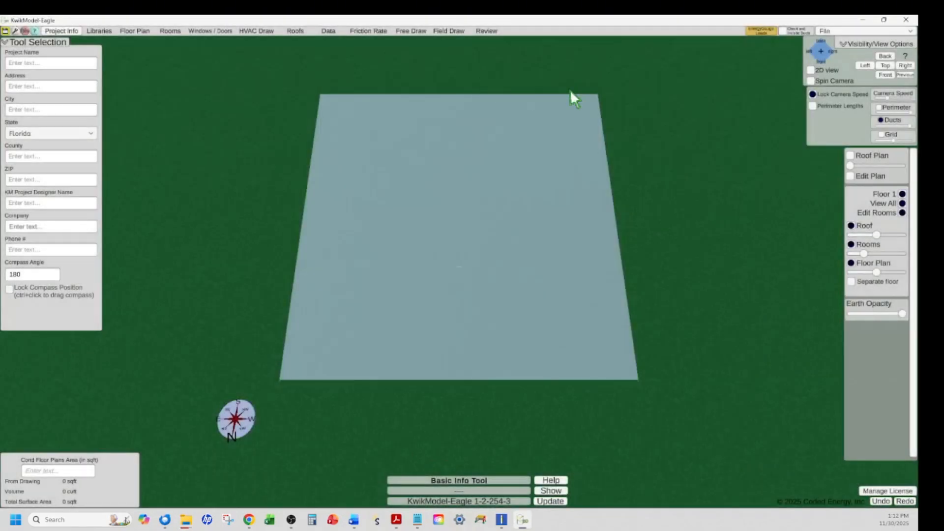
Load 11_26_2025.obj as a Poly.Cam 3D floor plan and import it with interior doors kept.
left_click(857, 30)
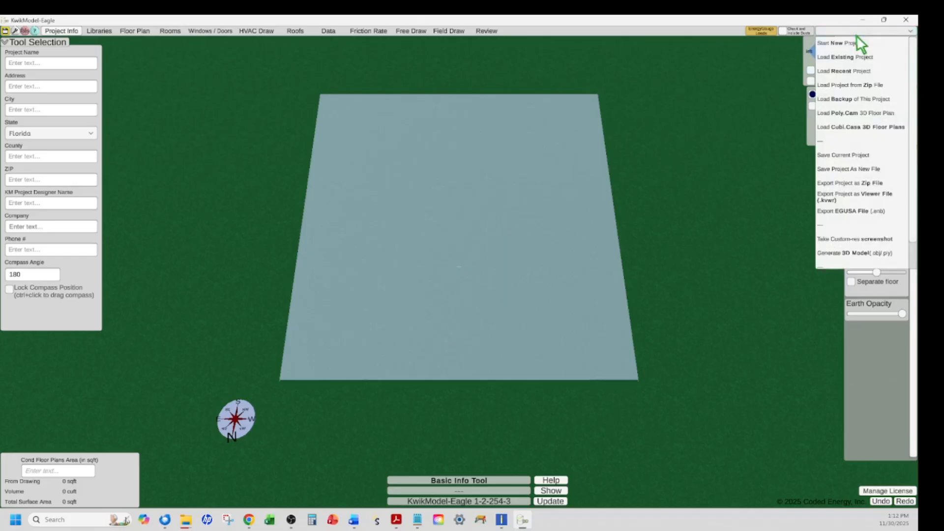
left_click(844, 114)
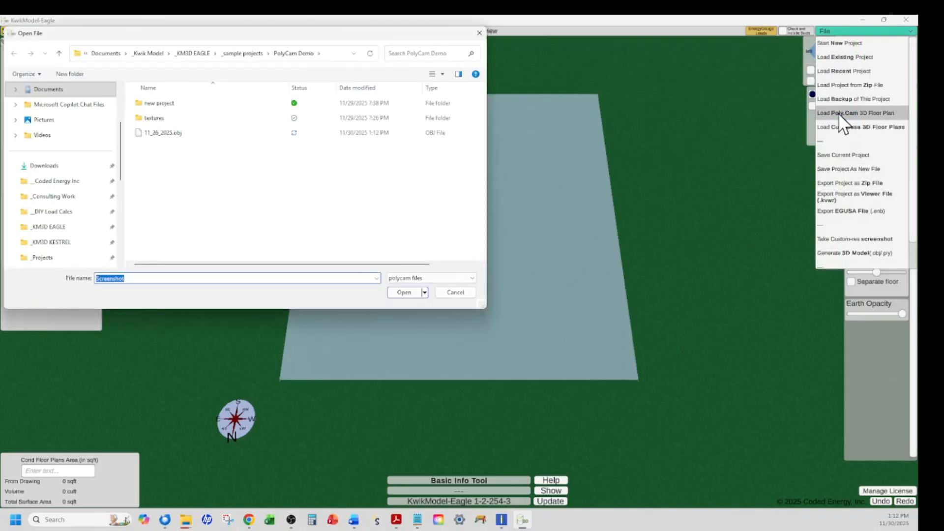
double_click(167, 138)
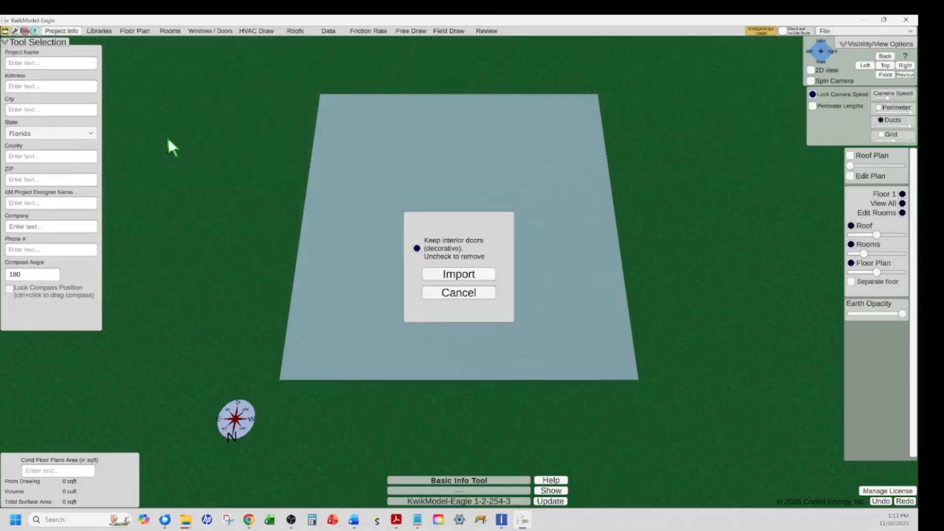
left_click(459, 272)
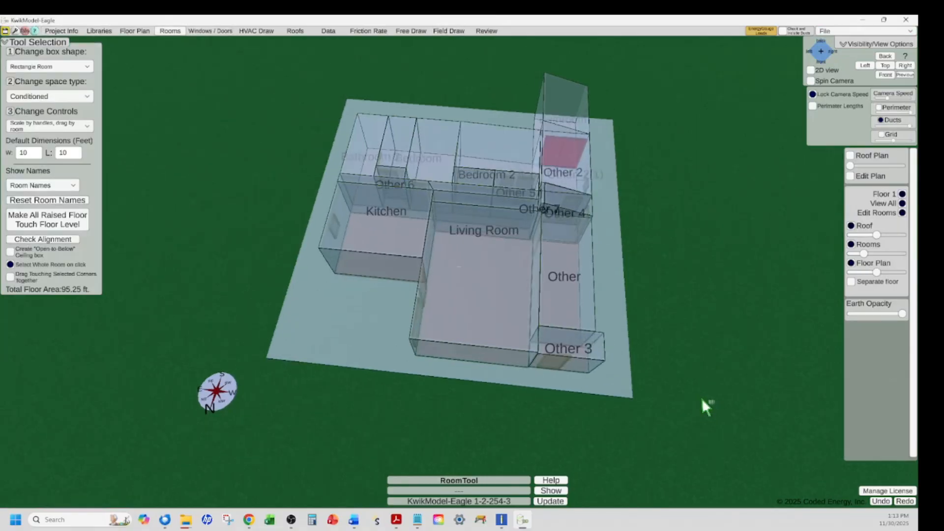
Examine the imported rooms, windows and doors from different sides of the model.
middle_click_drag(550, 271, 462, 266)
middle_click_drag(681, 320, 418, 293)
middle_click_drag(581, 293, 317, 281)
middle_click_drag(526, 273, 363, 286)
mouse_move(566, 322)
middle_mouse_down()
mouse_move(494, 331)
mouse_move(651, 348)
mouse_move(689, 395)
mouse_move(719, 403)
mouse_move(538, 298)
mouse_move(458, 279)
middle_mouse_up()
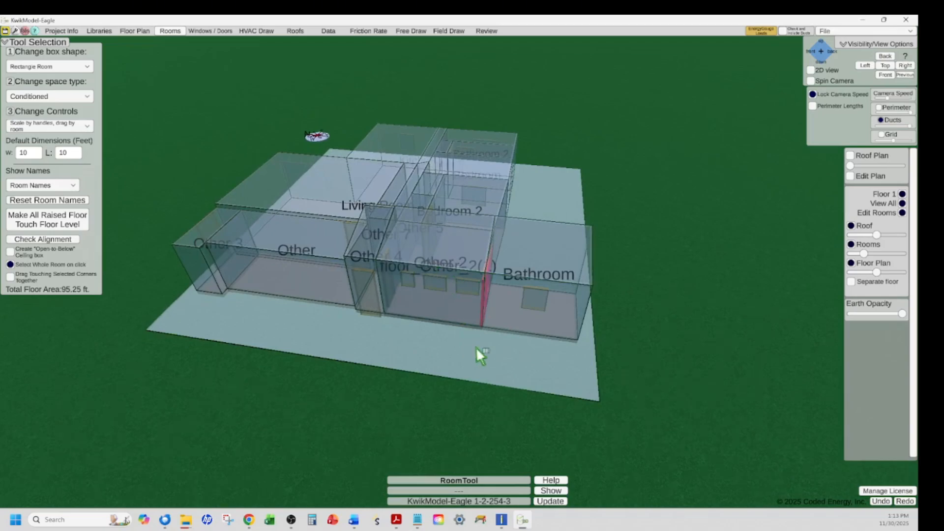
middle_click_drag(477, 347, 486, 354)
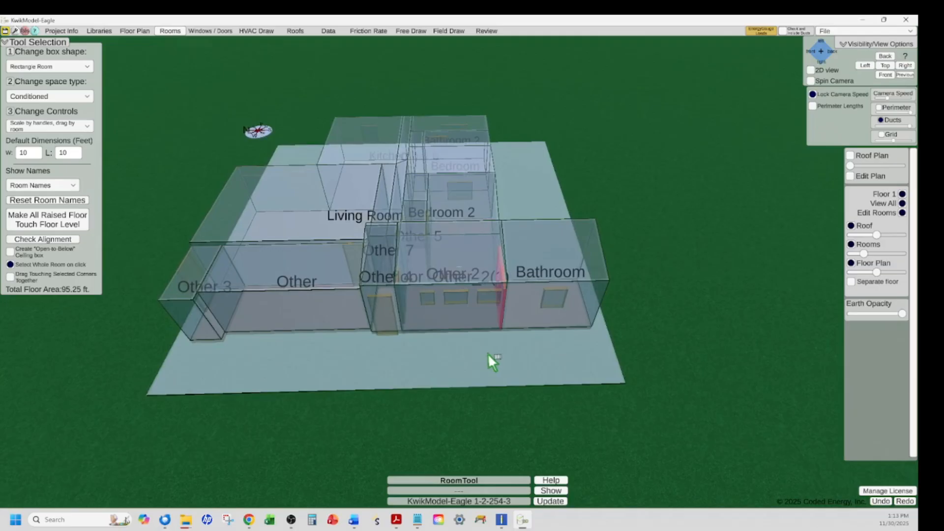
middle_click_drag(488, 354, 418, 326)
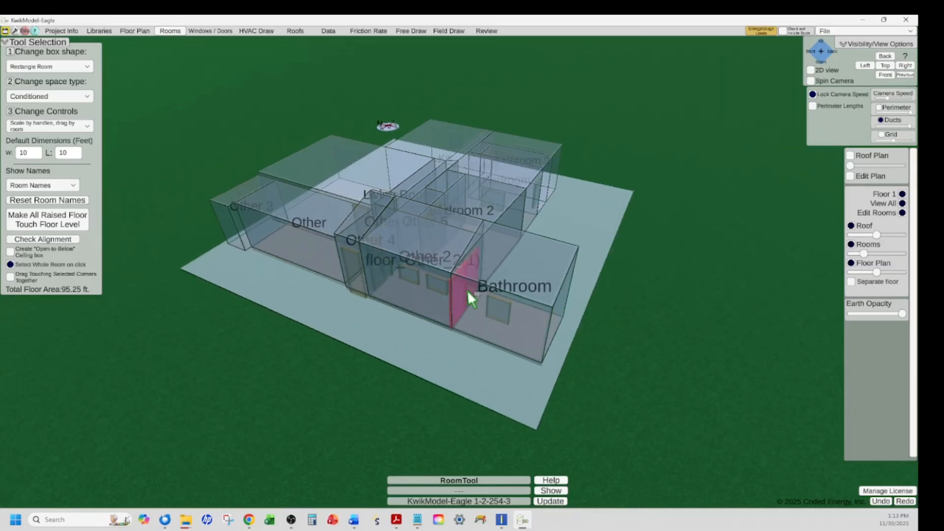
Delete the two pink door pieces on the wall between the Other 2 and Bathroom rooms.
left_click(201, 33)
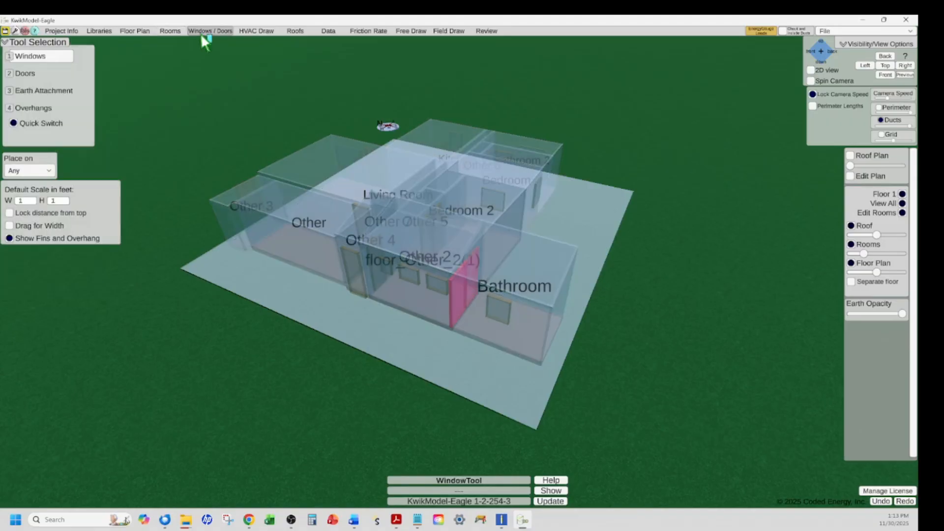
left_click(47, 74)
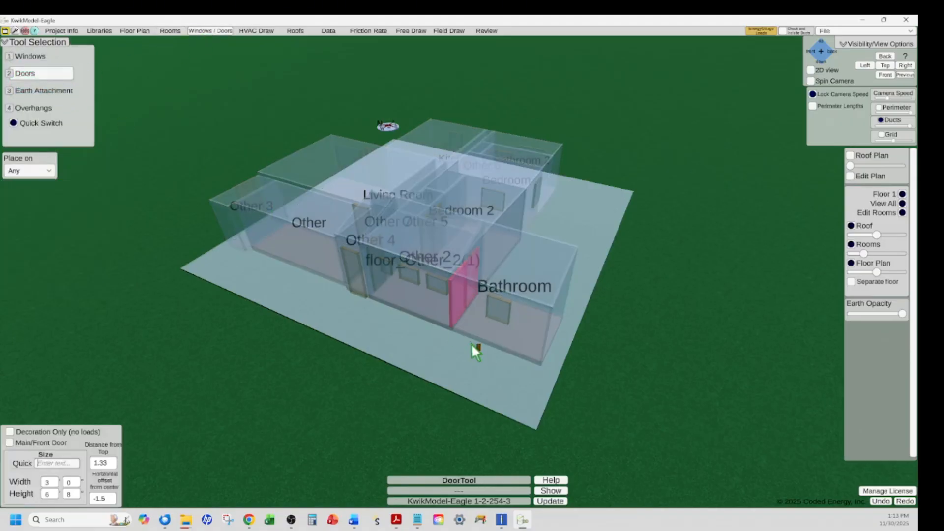
left_click(462, 309)
key("Delete")
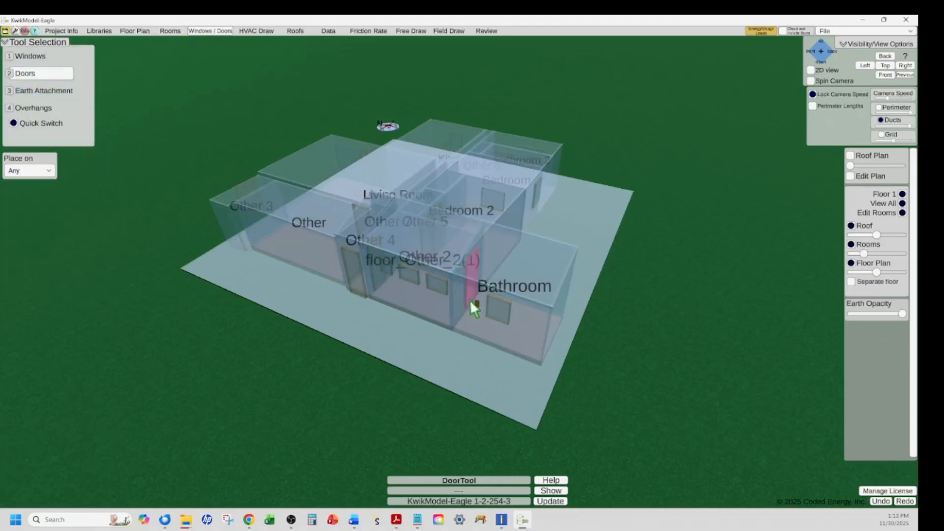
left_click(471, 294)
key("Delete")
Move the Other 2 room out in front of the house and return it to its place between Other 4 and Bathroom.
right_click_drag(407, 370, 540, 382)
middle_click_drag(473, 368, 521, 352)
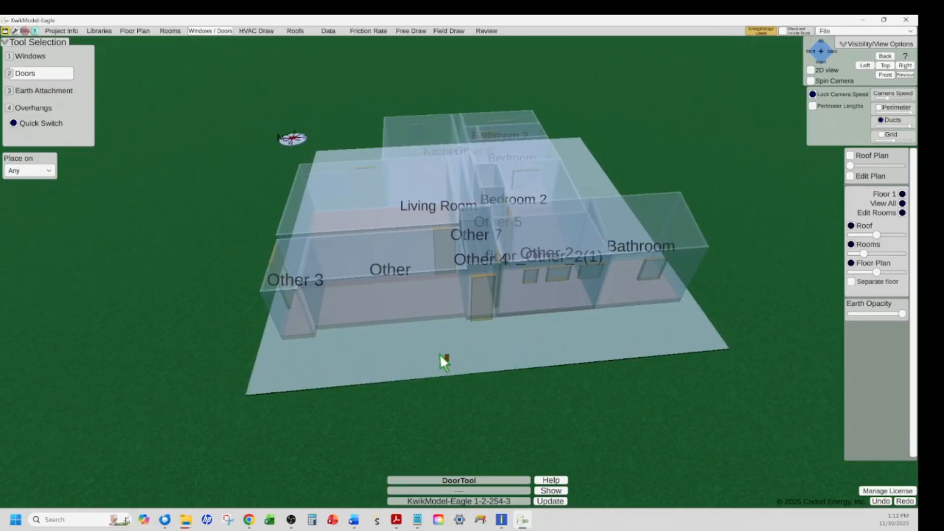
right_click_drag(442, 360, 468, 356)
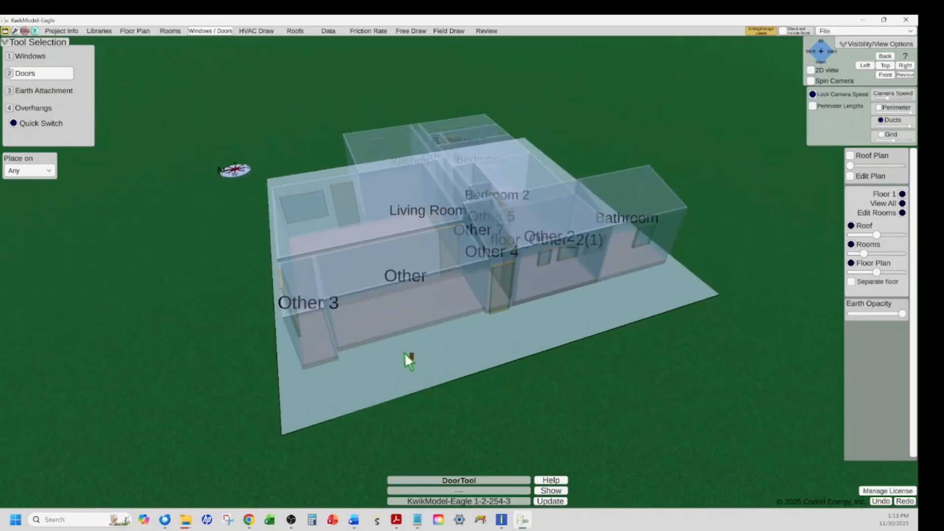
right_click_drag(402, 270, 500, 380)
right_click_drag(534, 347, 531, 367)
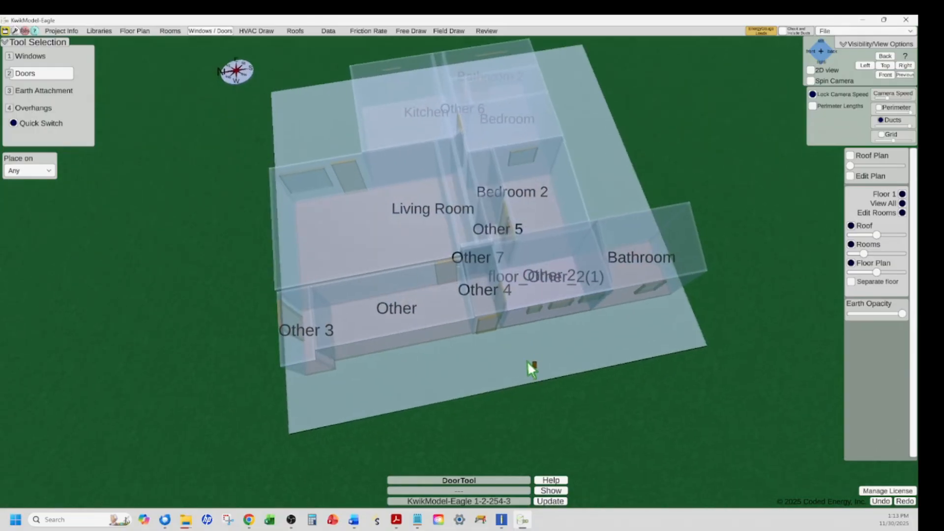
left_click(178, 32)
left_click(601, 351)
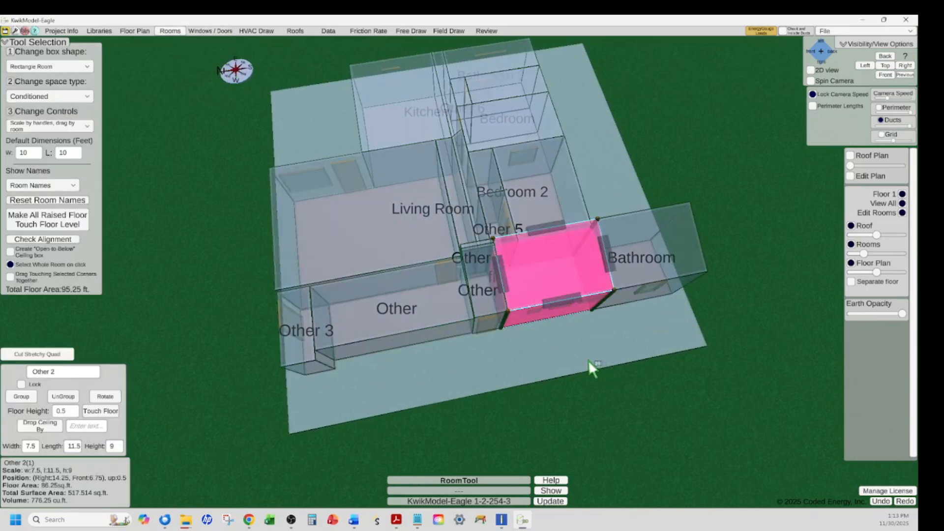
right_click_drag(589, 360, 507, 284)
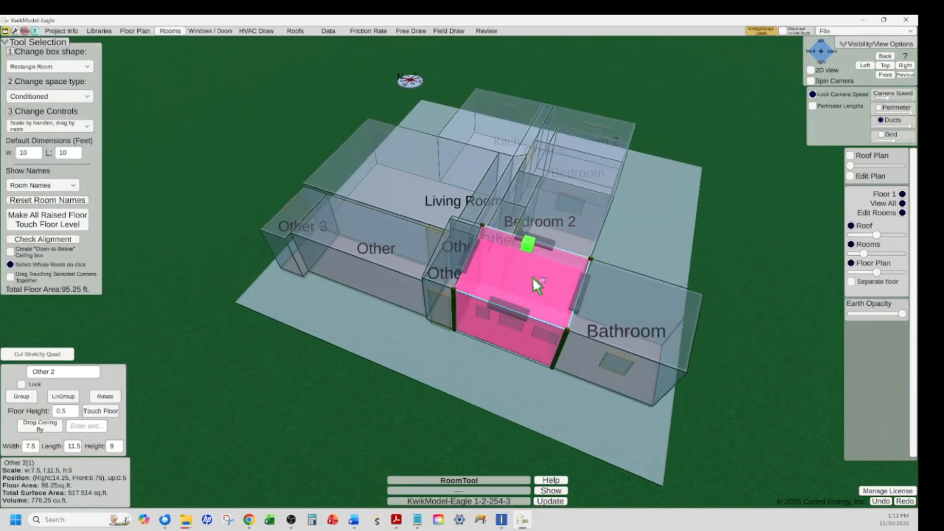
left_click_drag(532, 276, 478, 371)
left_click(529, 297)
left_click(527, 291)
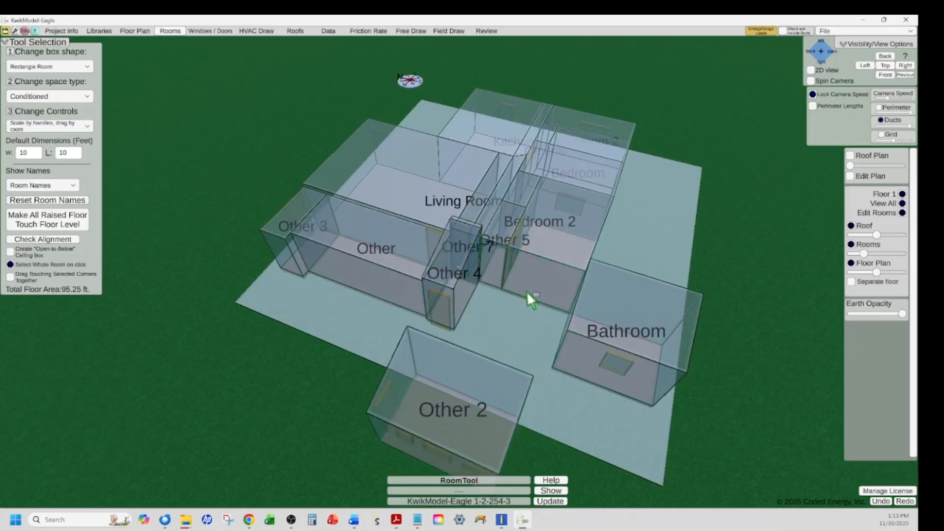
left_click(494, 385)
left_click_drag(523, 367, 568, 241)
Rename the Other 2 room as dressing.
left_click(74, 372)
type("dressing")
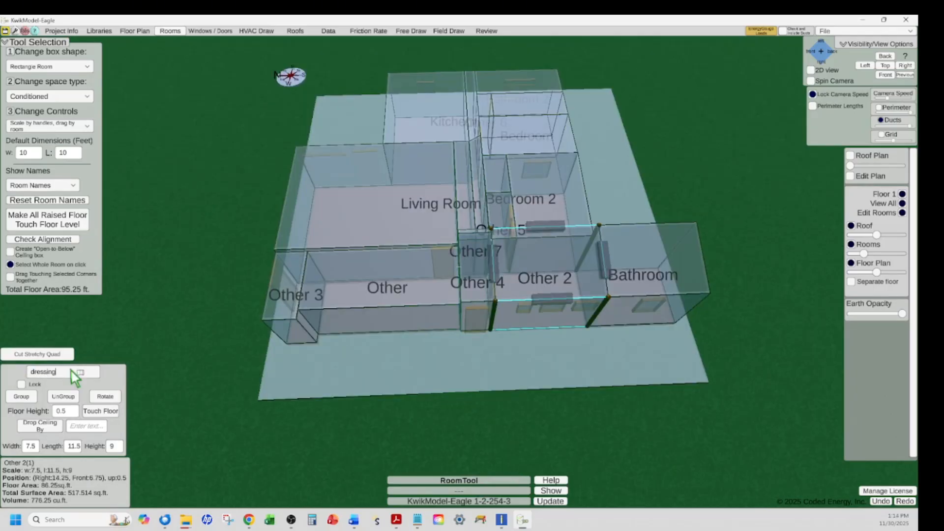
key("Return")
left_click(497, 360)
Group the Other 4 room with the dressing room.
left_click(480, 289)
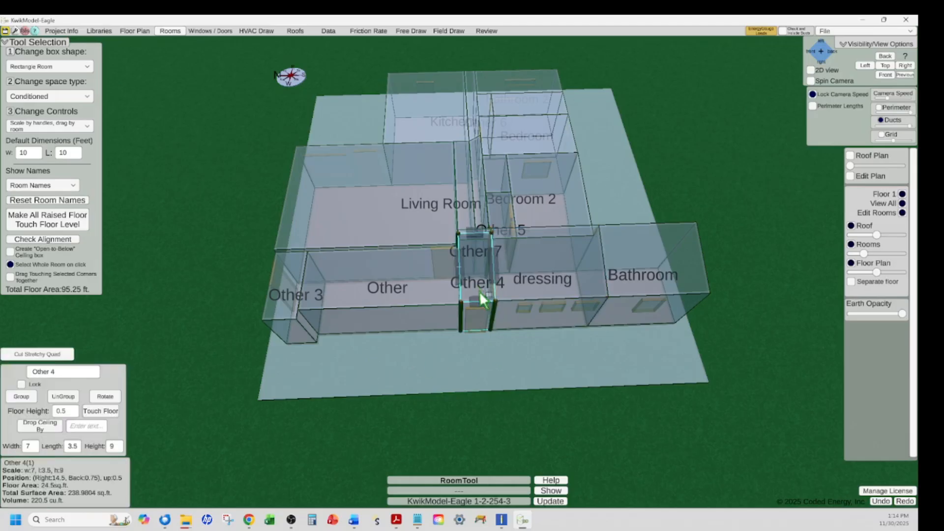
left_click(526, 288, "shift")
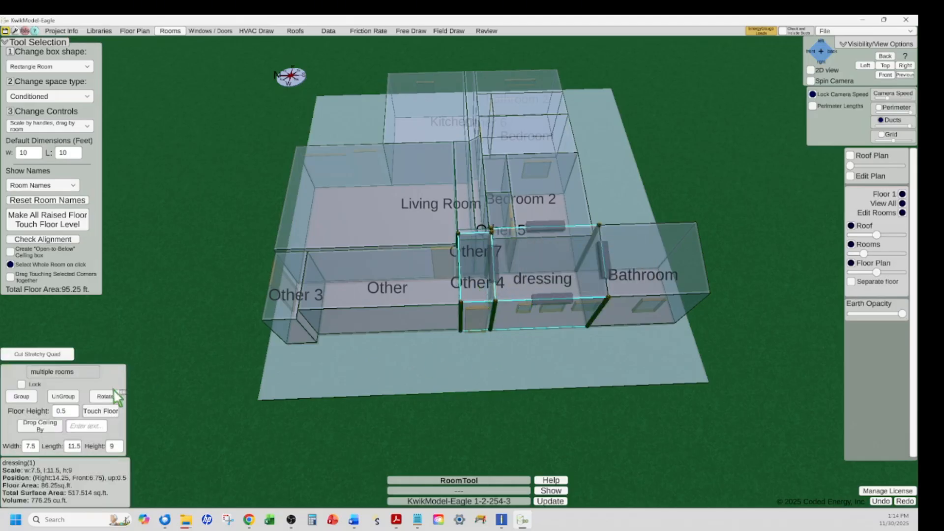
left_click(21, 397)
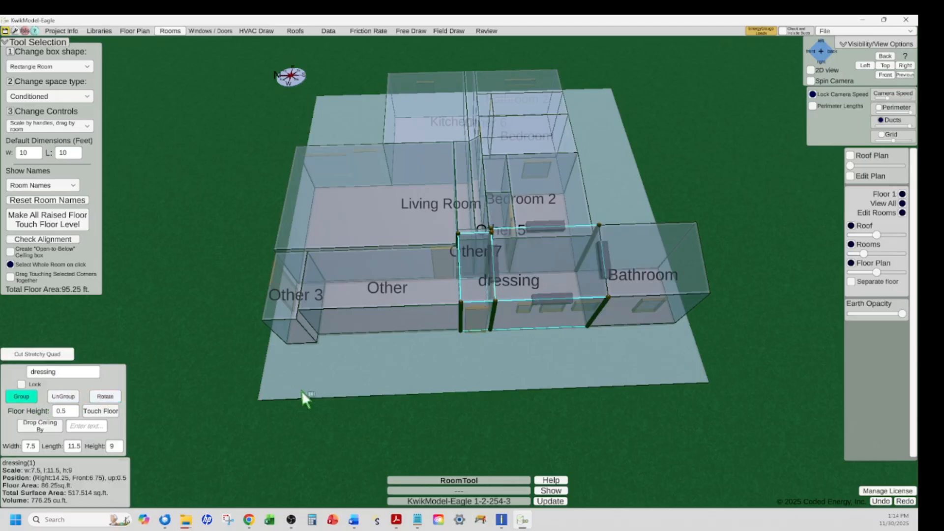
Rename the room labelled Other, beside Other 3, as office.
left_click(352, 302)
double_click(79, 371)
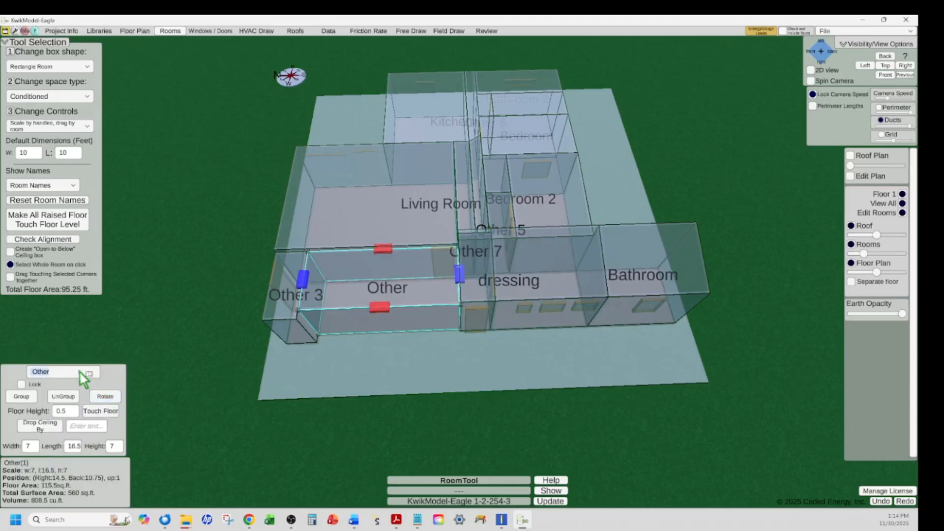
type("office")
left_click(396, 379)
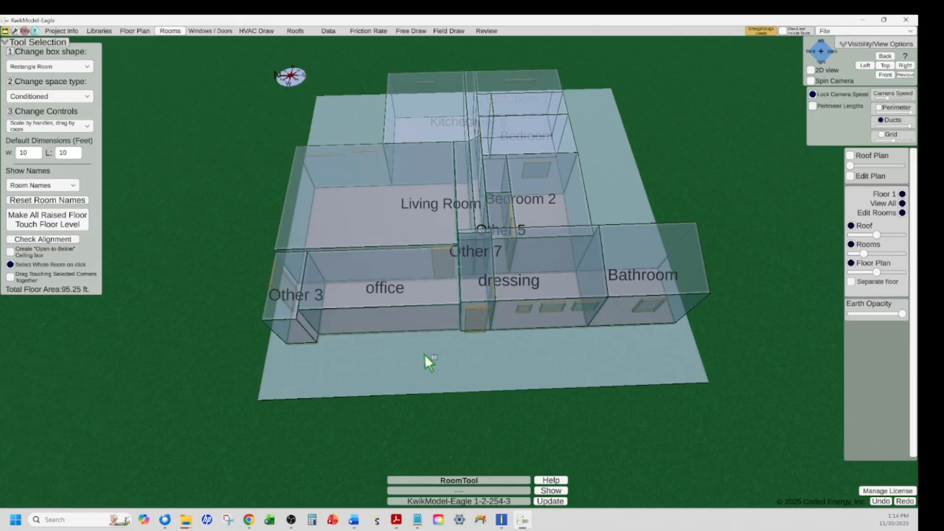
Rename the Other 3 room at the outer end of the office as hall.
left_click(276, 309)
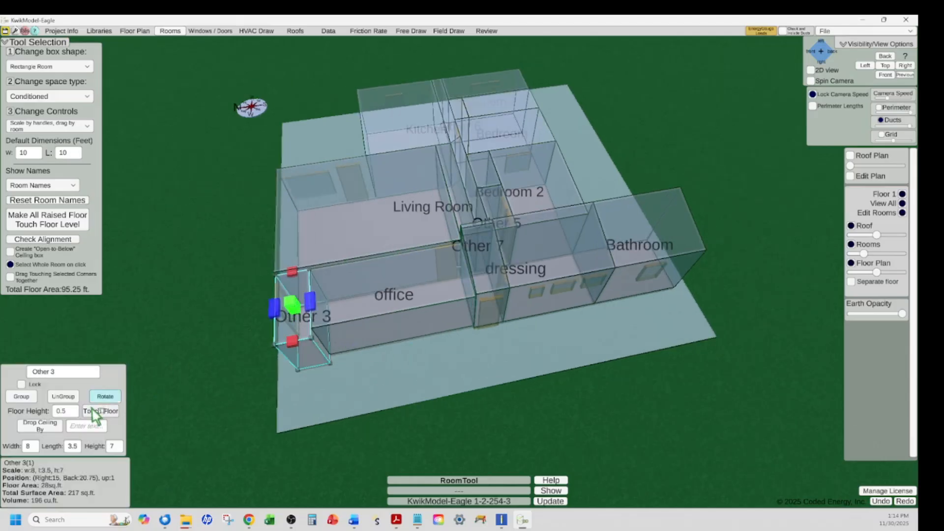
left_click(61, 377)
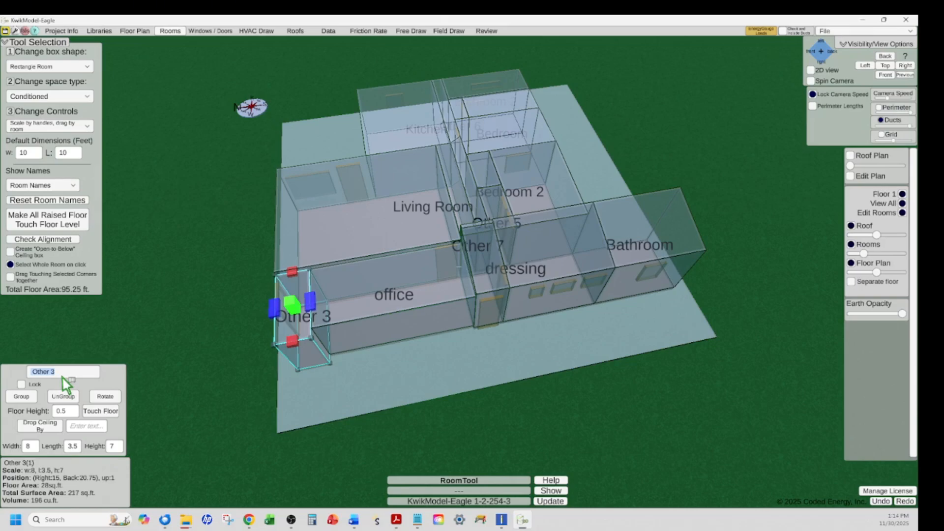
type("hall")
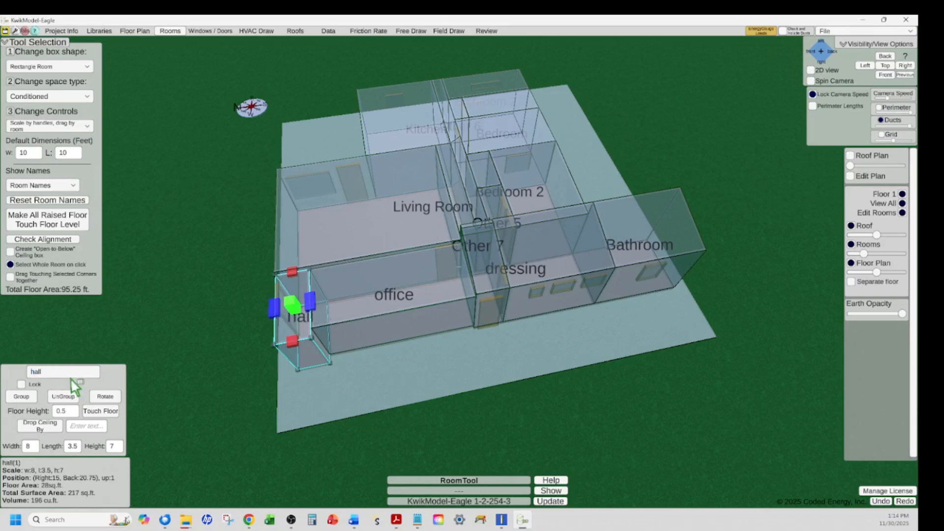
left_click(329, 406)
Group the hall with the Living Room.
left_click(296, 314)
left_click(362, 241, "shift")
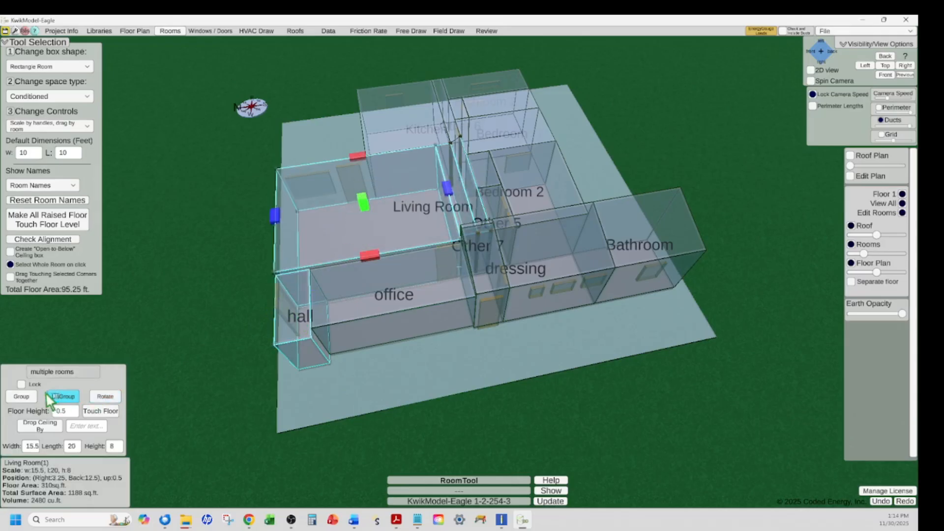
left_click(29, 400)
Group the small Other 5 room with Bedroom 2.
right_click_drag(449, 375, 453, 394)
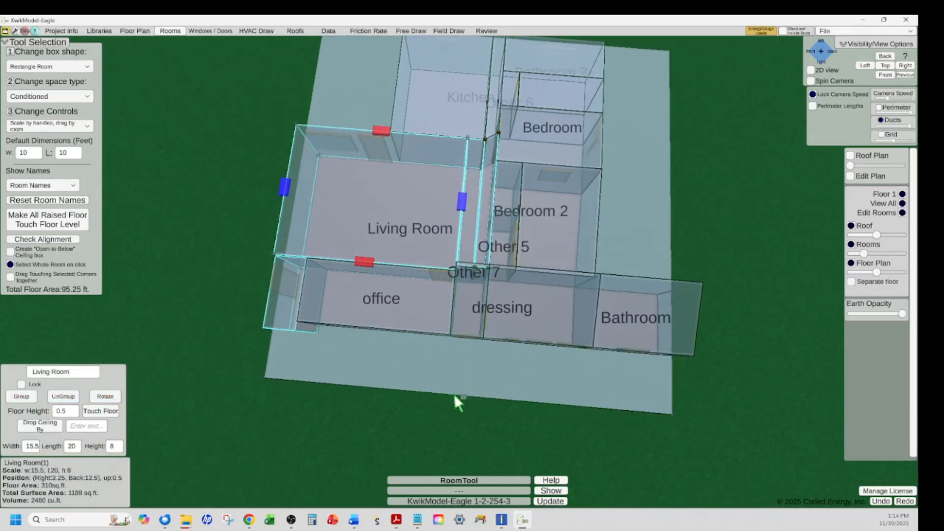
left_click(507, 258)
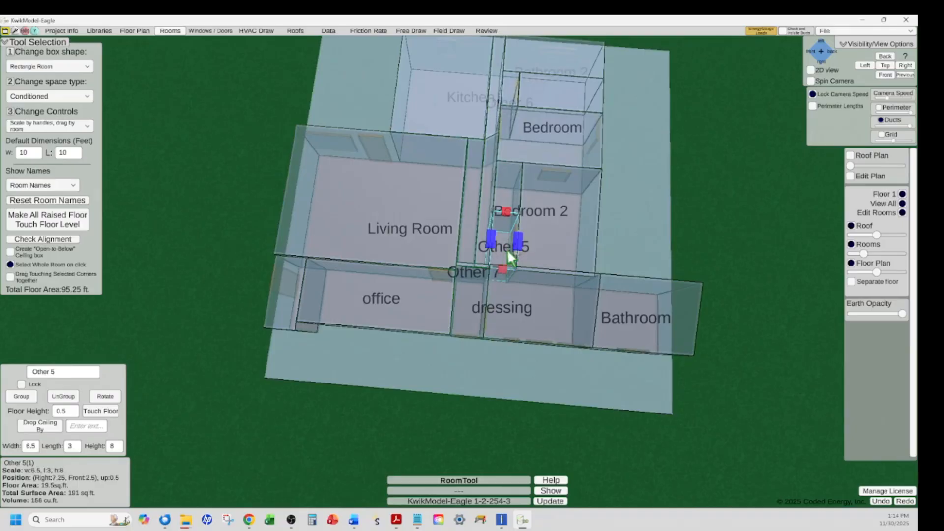
left_click(539, 189, "shift")
left_click(18, 397)
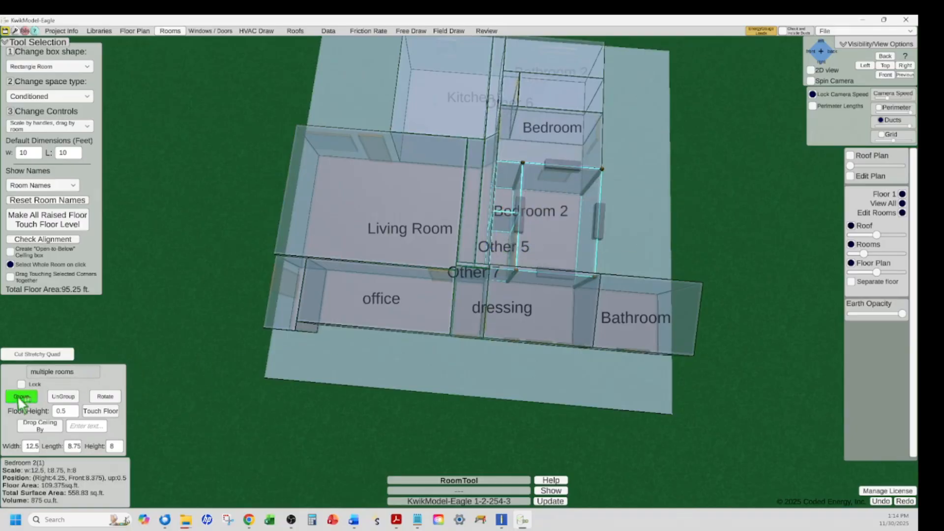
left_click(197, 314)
Pull the dressing room slightly away from the house and delete the thin Other 7 room behind it.
right_click_drag(263, 348, 268, 350)
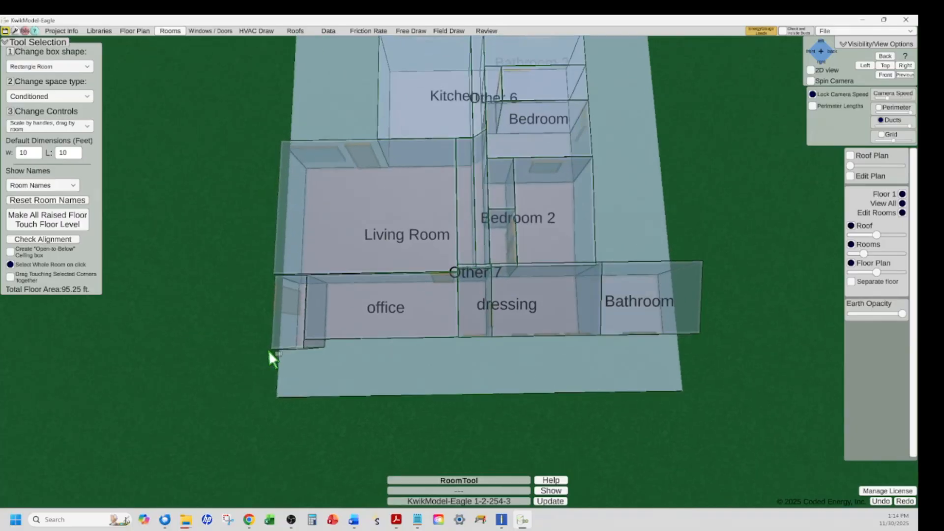
left_click(465, 285)
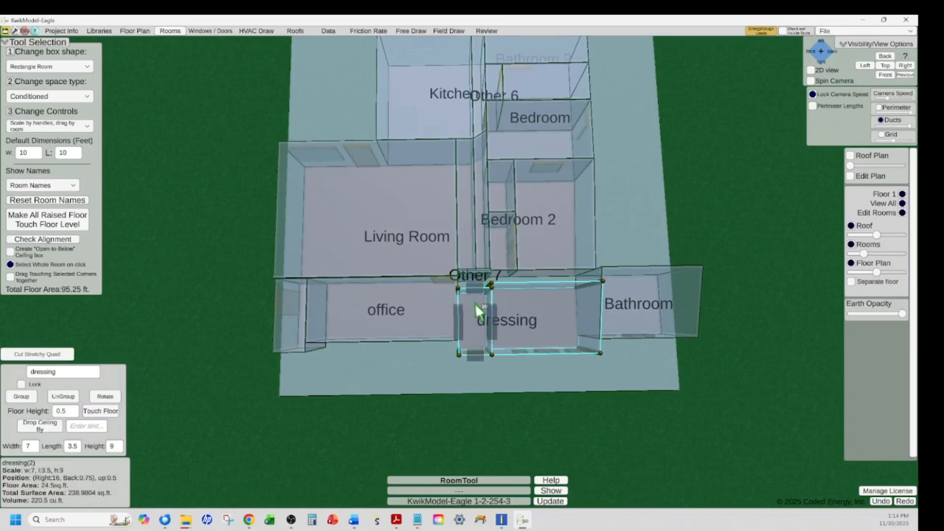
left_click(483, 274)
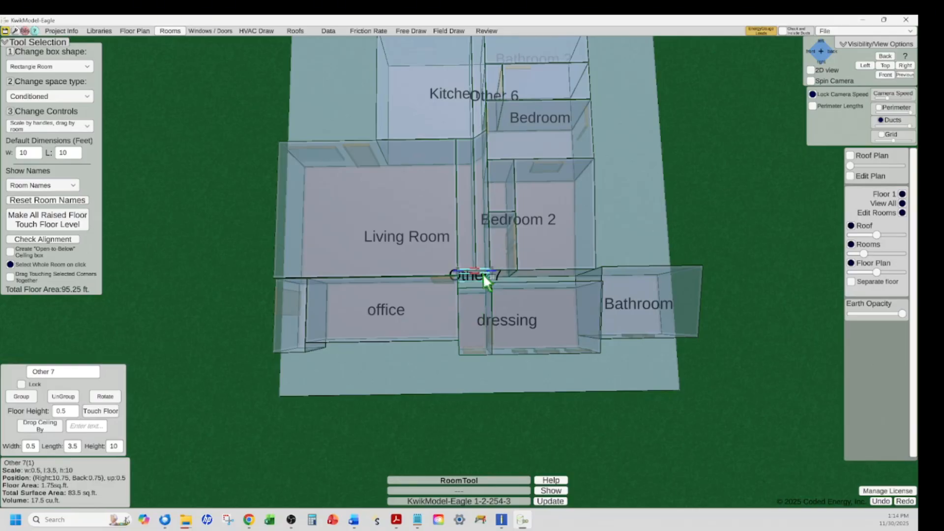
key("Delete")
Move the dressing room back against the Living Room and Bedroom 2, closing the gap left by Other 7.
left_click_drag(479, 312, 480, 278)
left_click(478, 269)
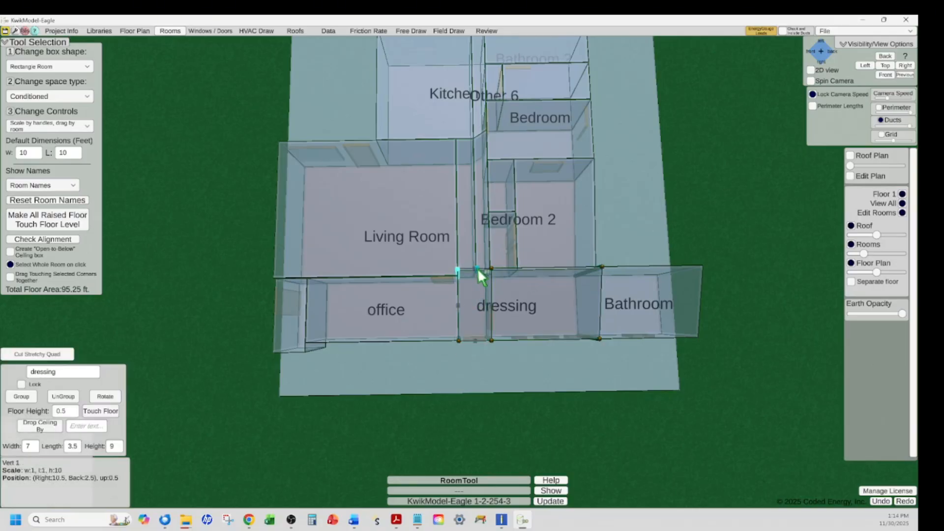
left_click(209, 272)
Group the small Other 6 room with the Bedroom next to it.
right_click_drag(400, 154, 415, 147)
middle_click_drag(415, 147, 414, 188)
left_click(479, 179)
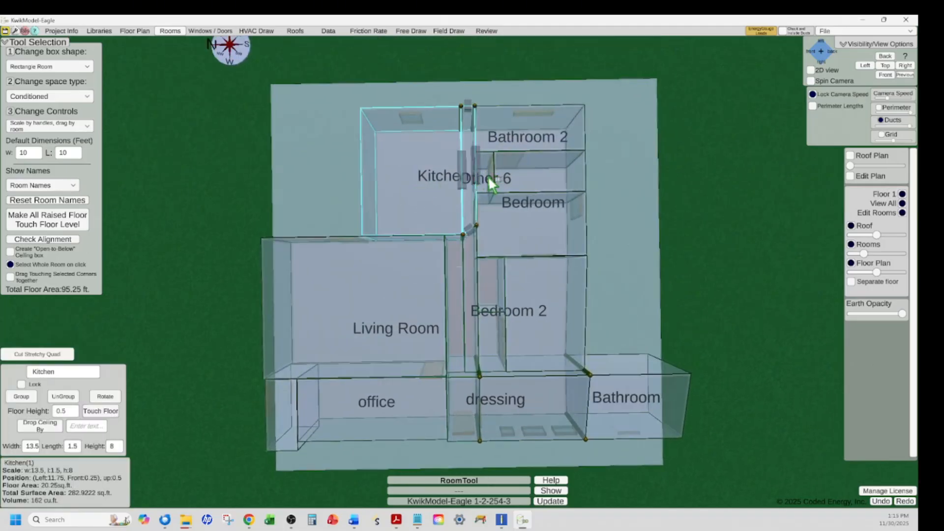
left_click(492, 185)
left_click(521, 187)
left_click(492, 186)
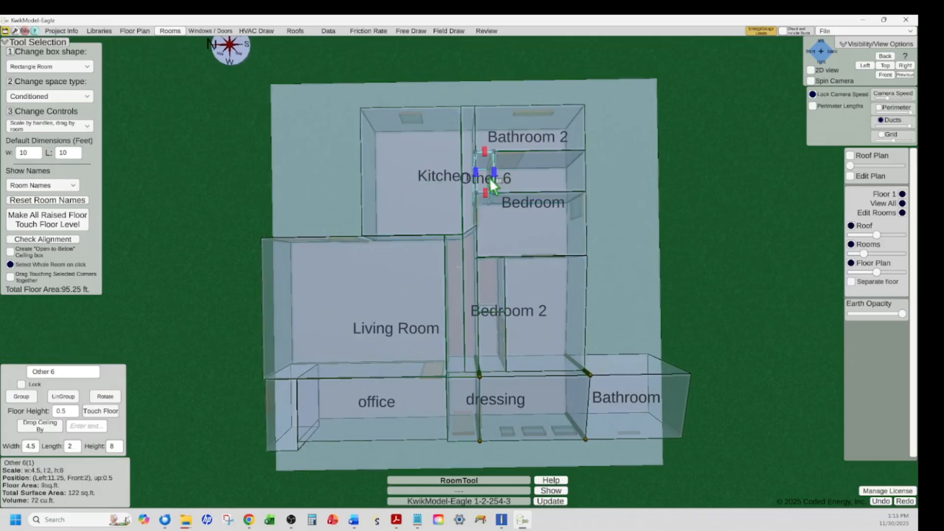
left_click(519, 228, "shift")
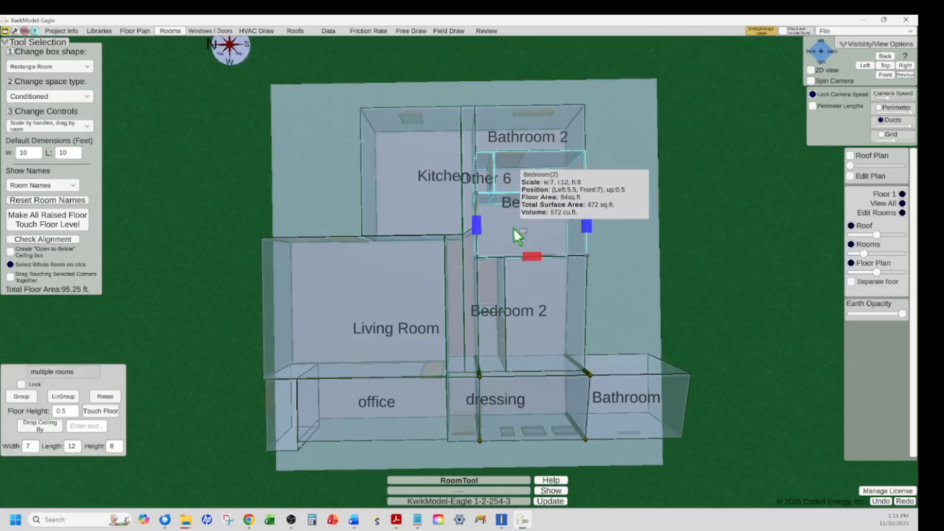
left_click(28, 397)
left_click(155, 338)
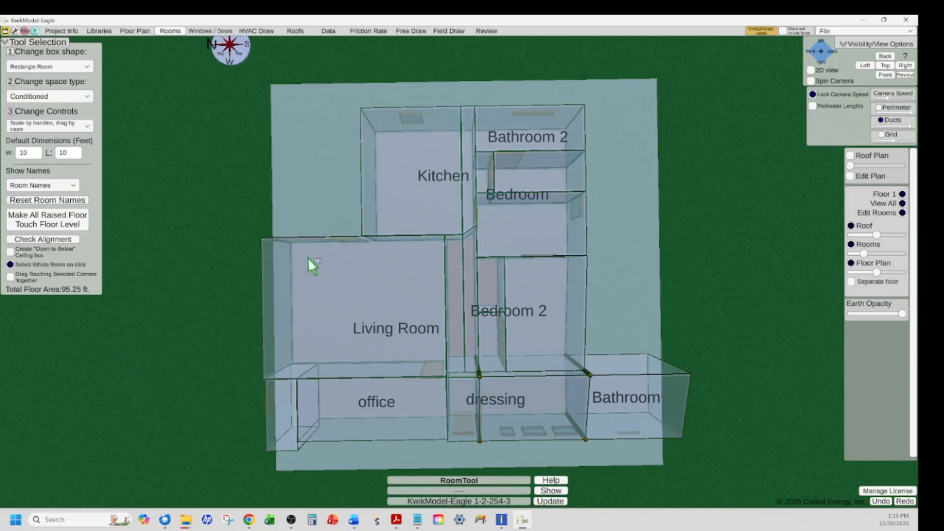
Inspect the cleaned-up house model from several angles, checking the office, dressing and Bathroom side.
right_click_drag(535, 303, 530, 219)
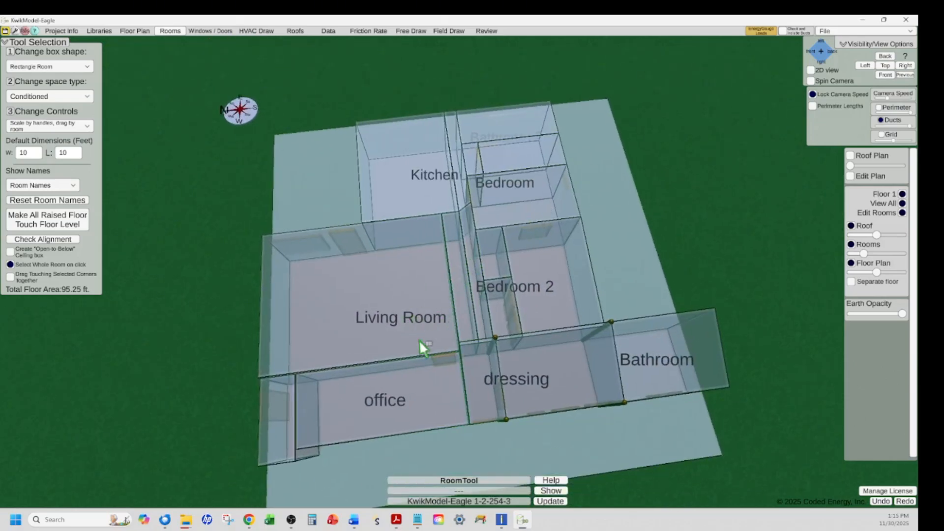
right_click_drag(576, 440, 487, 325)
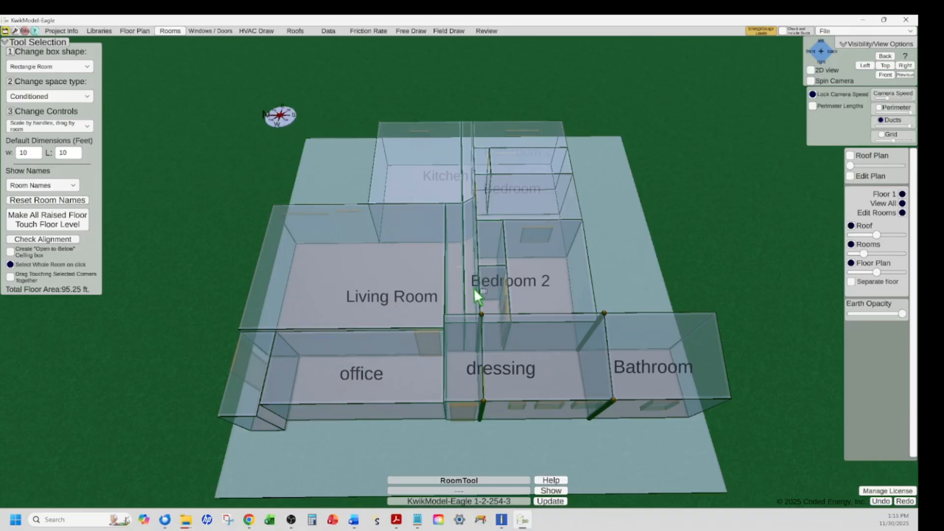
right_click_drag(588, 462, 595, 481)
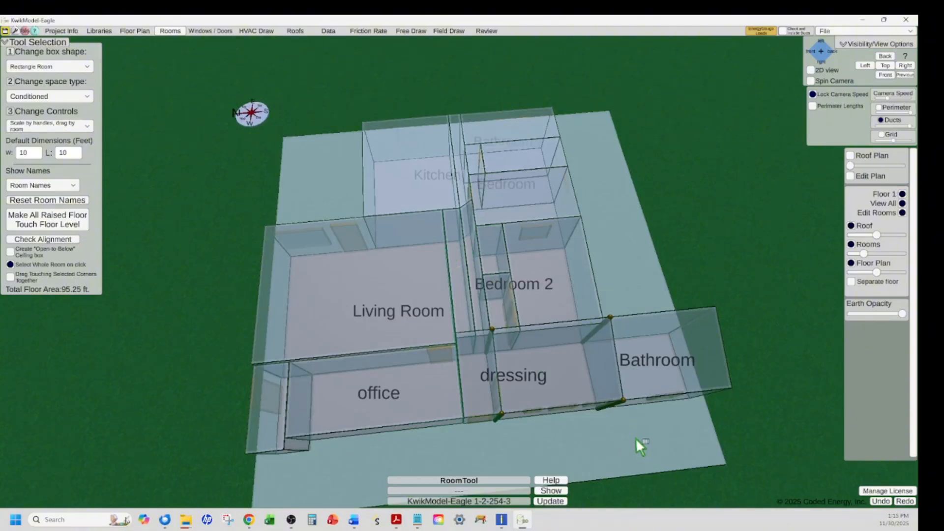
right_click_drag(636, 438, 660, 196)
scroll(485, 348, "down", 4)
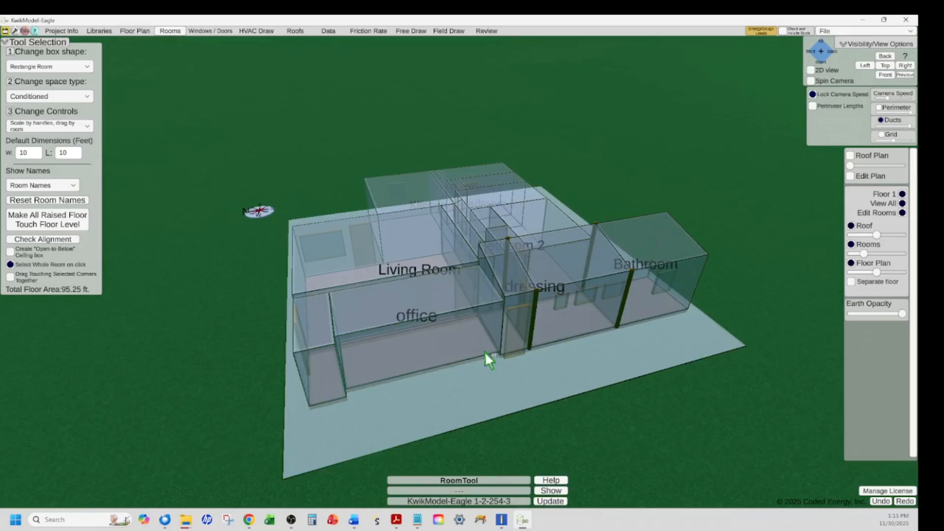
right_click_drag(482, 370, 471, 389)
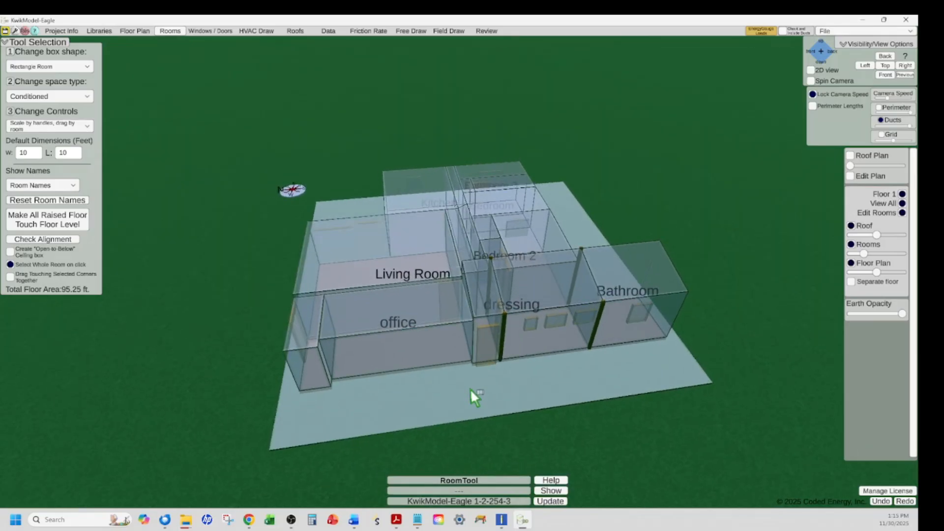
Switch to the Polycam demo folder in Google Drive, look through the exterior photos for window placement, and return to KwikModel-Eagle.
left_click(249, 519)
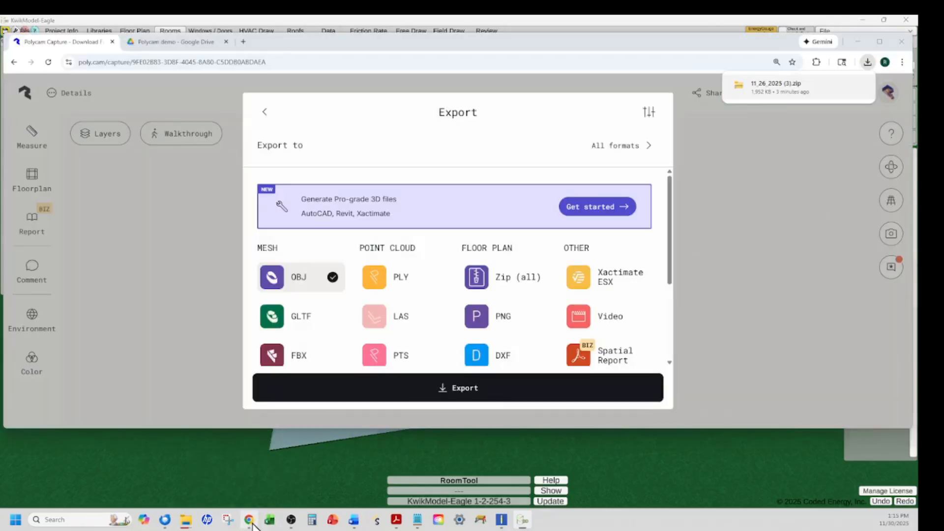
left_click(175, 45)
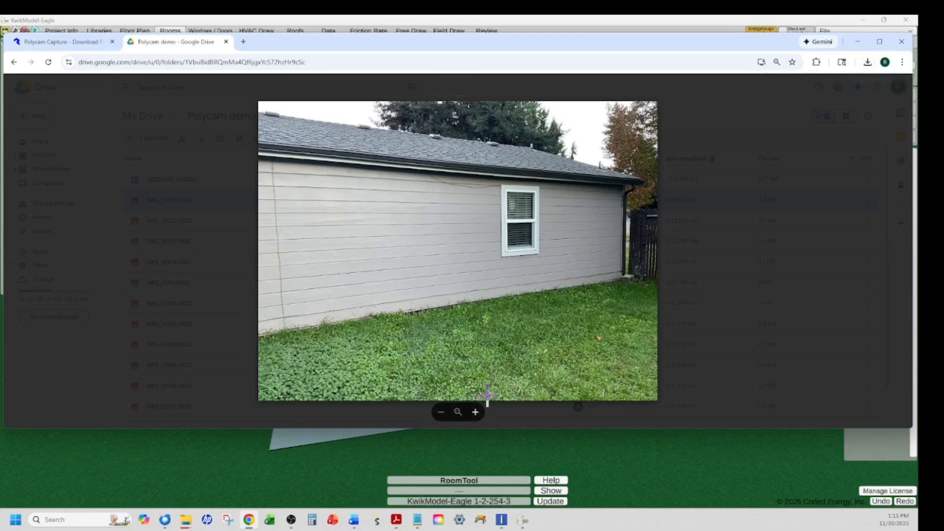
left_click(895, 251)
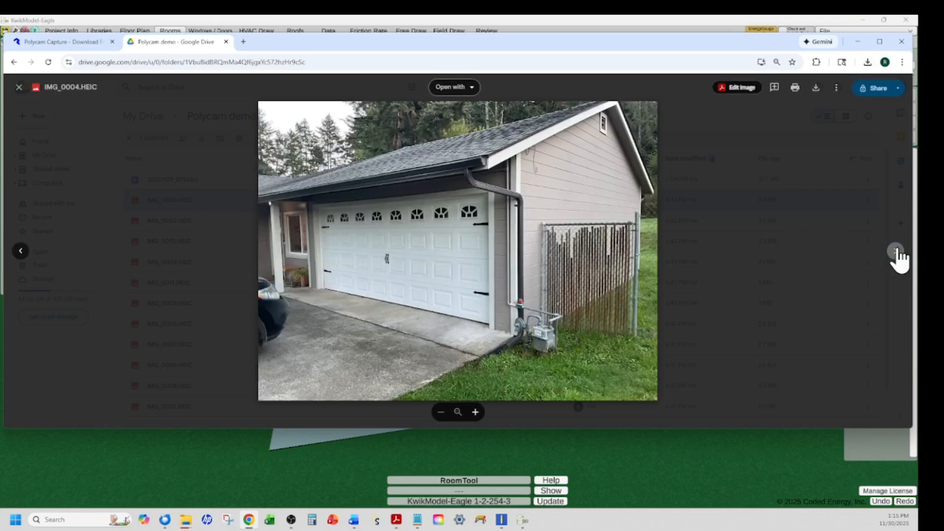
left_click(895, 251)
left_click(897, 251)
left_click(896, 252)
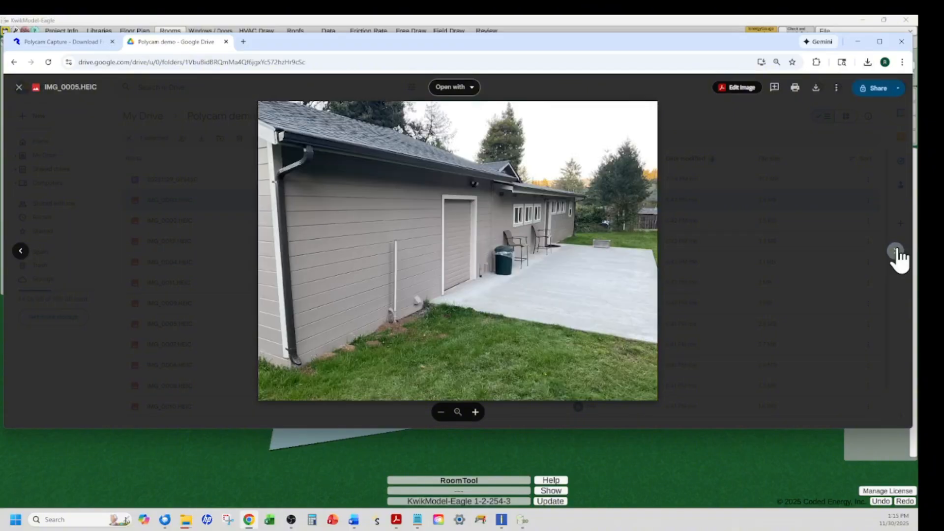
left_click(896, 251)
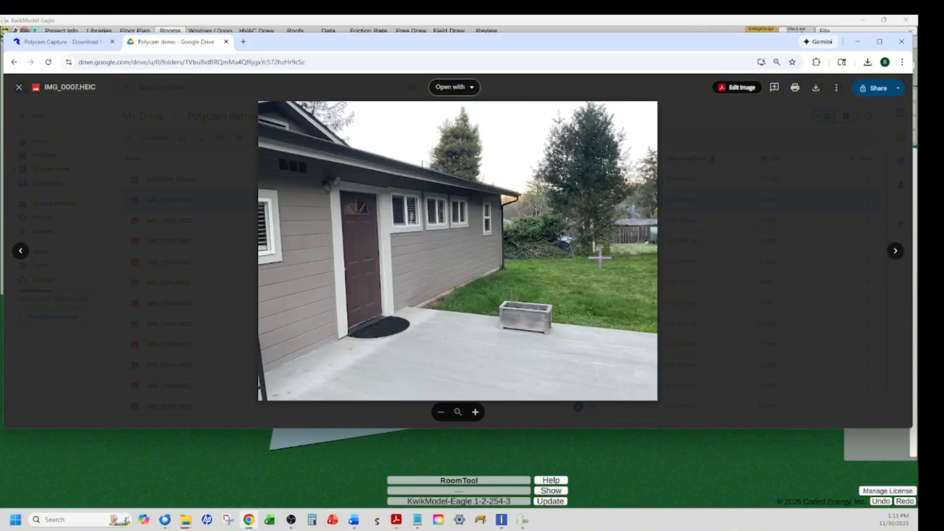
left_click(895, 251)
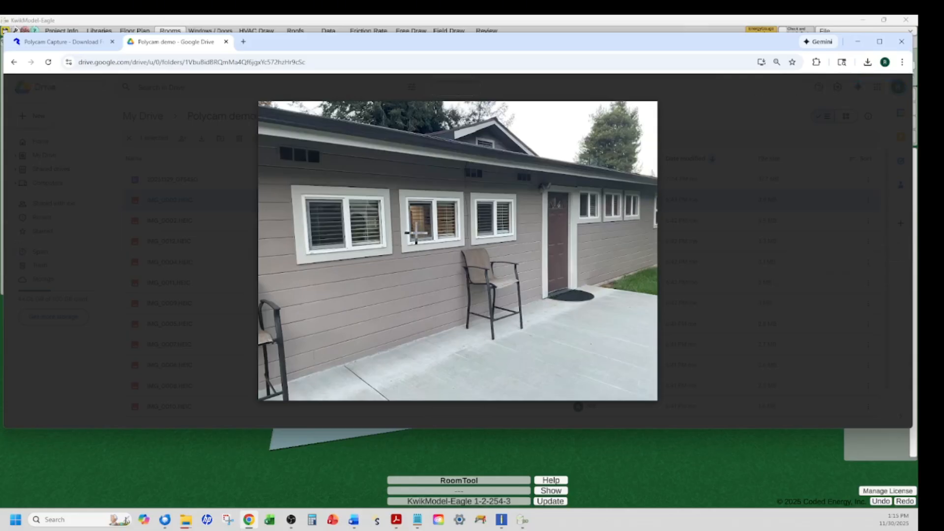
left_click(346, 453)
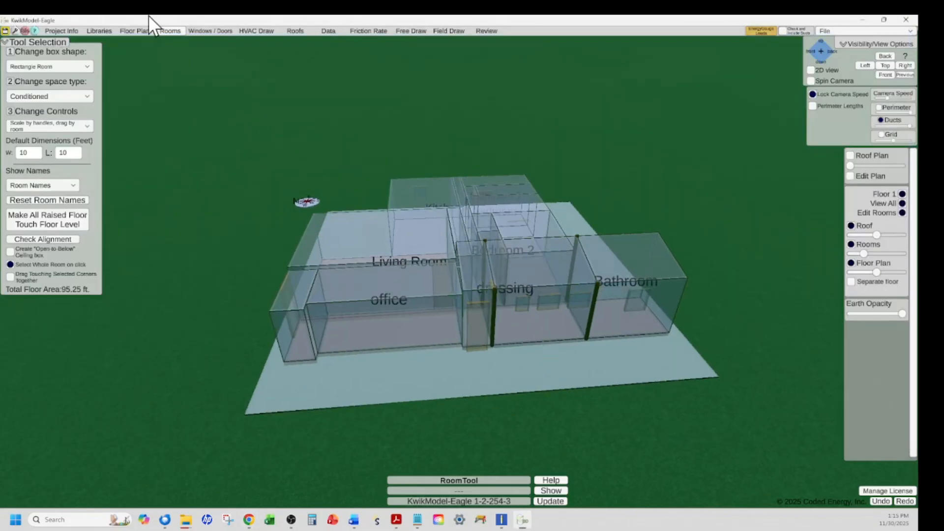
With the Windows tool, replace the narrow window on the dressing room's outer wall with a copy of the neighbouring wider one.
left_click(191, 30)
left_click(49, 56)
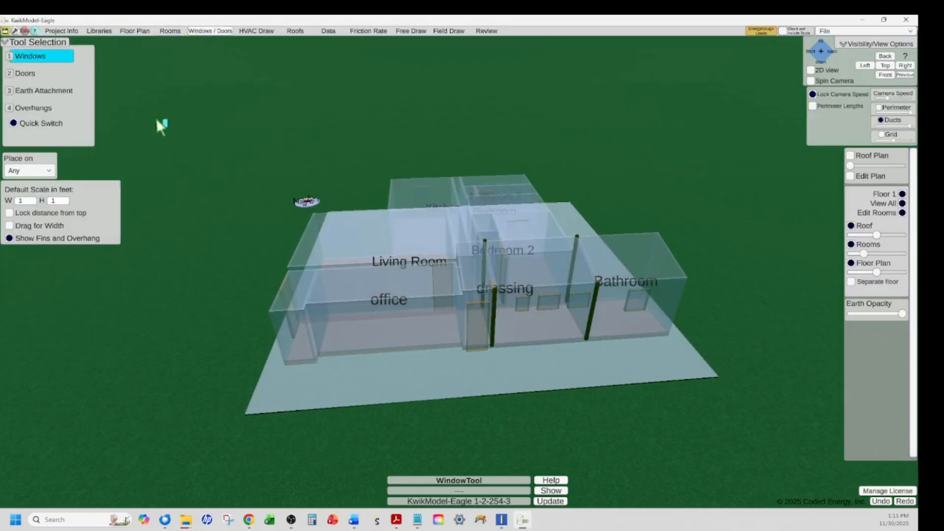
left_click(525, 309)
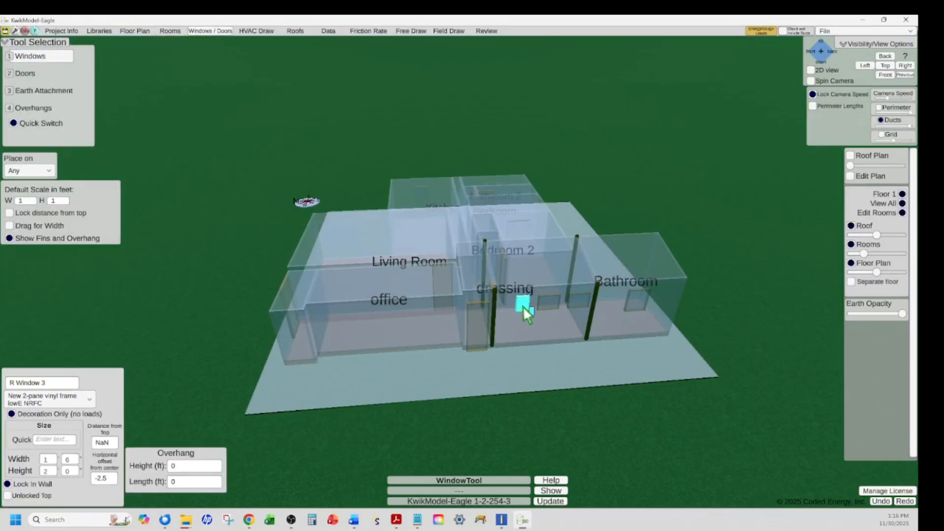
left_click(544, 307)
left_click_drag(547, 313, 527, 317)
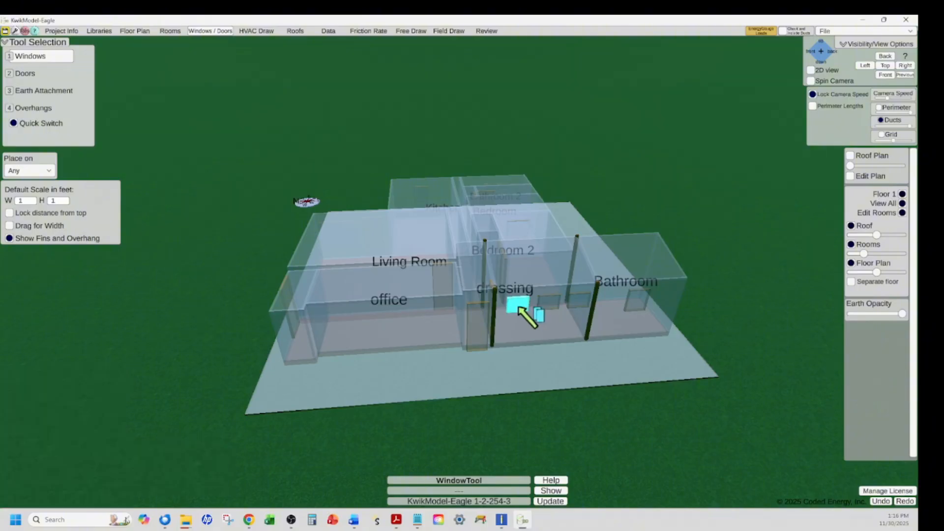
Place three 2 ft 6 in by 2 ft windows on the office's outer wall and even out the spacing of the middle one.
left_click(419, 321)
left_click(394, 322)
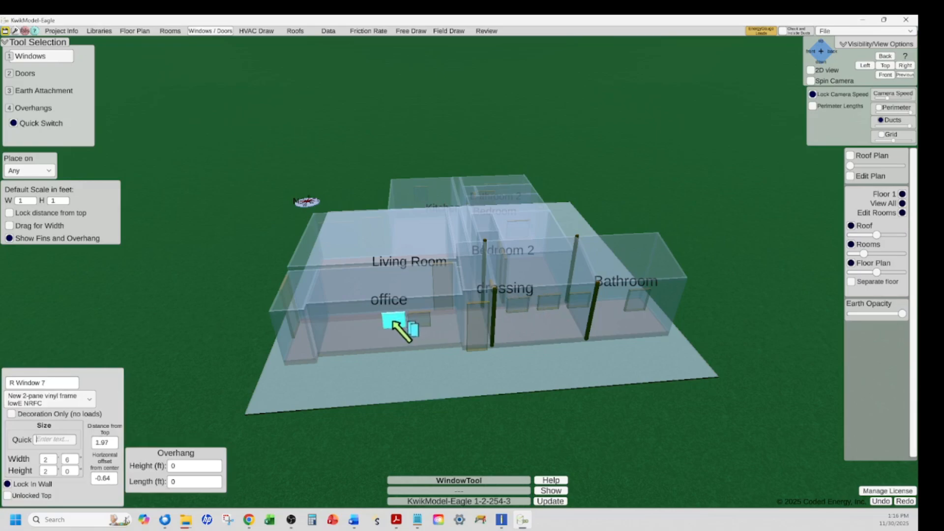
left_click(352, 324)
left_click(395, 323)
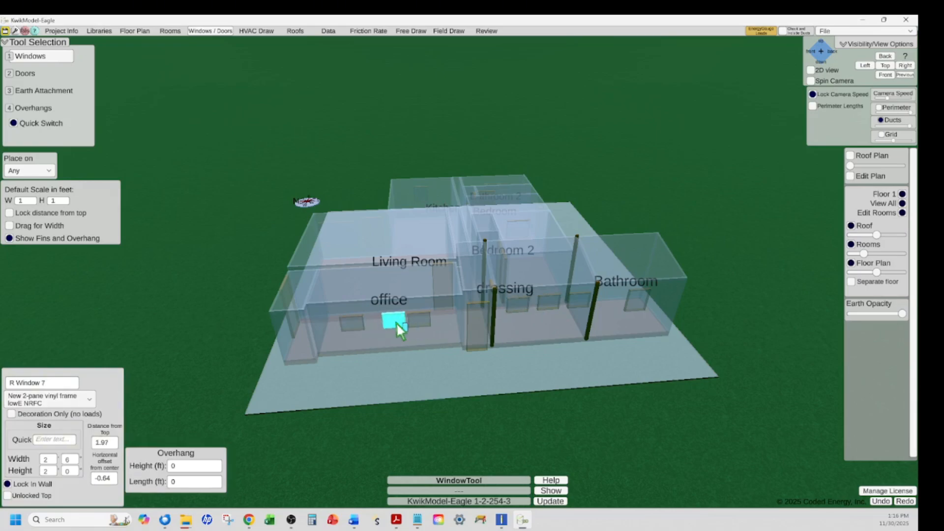
left_click(420, 321)
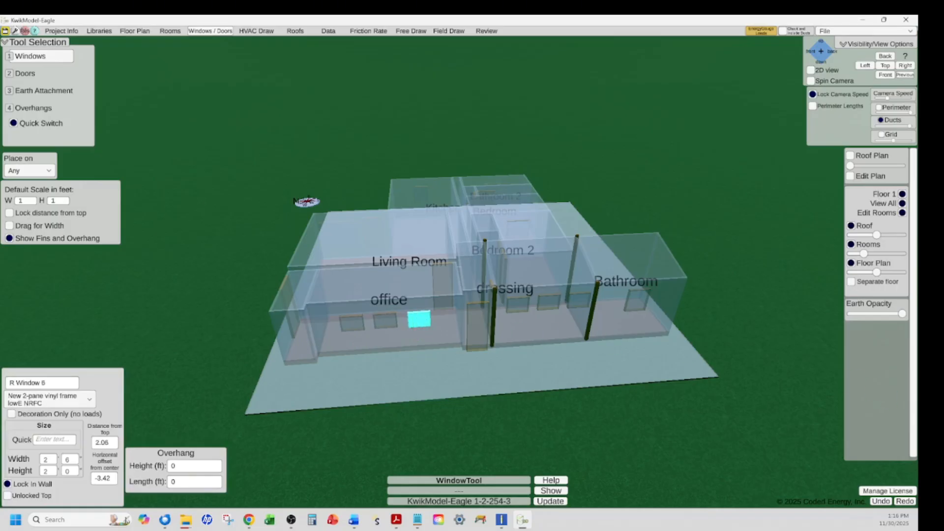
Switch to the exterior photos in Google Drive, look through the next wall views, and return to KwikModel-Eagle to compare the house sides.
key("alt+Tab")
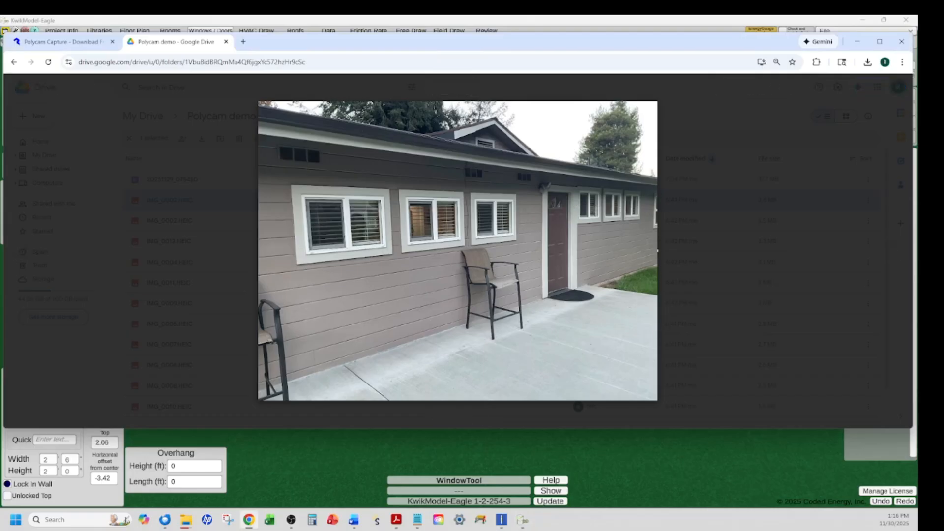
left_click(21, 252)
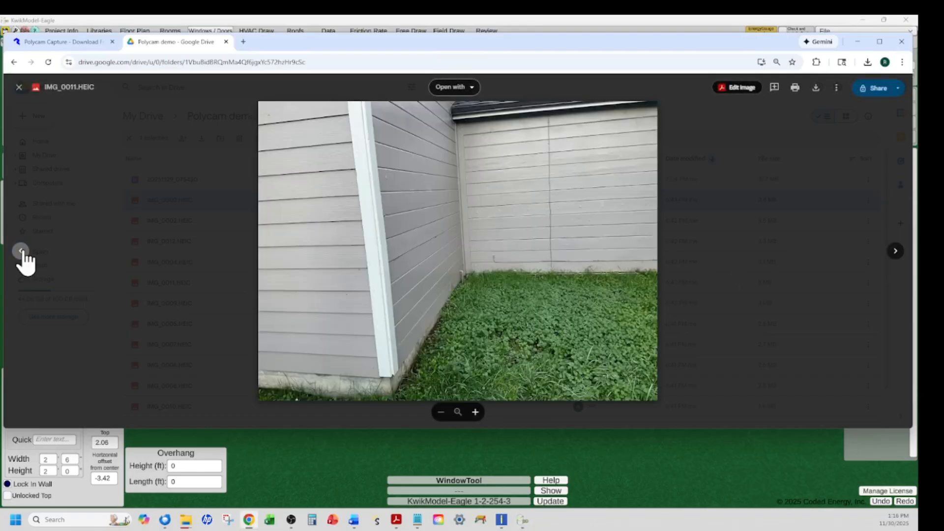
left_click(22, 252)
left_click(21, 251)
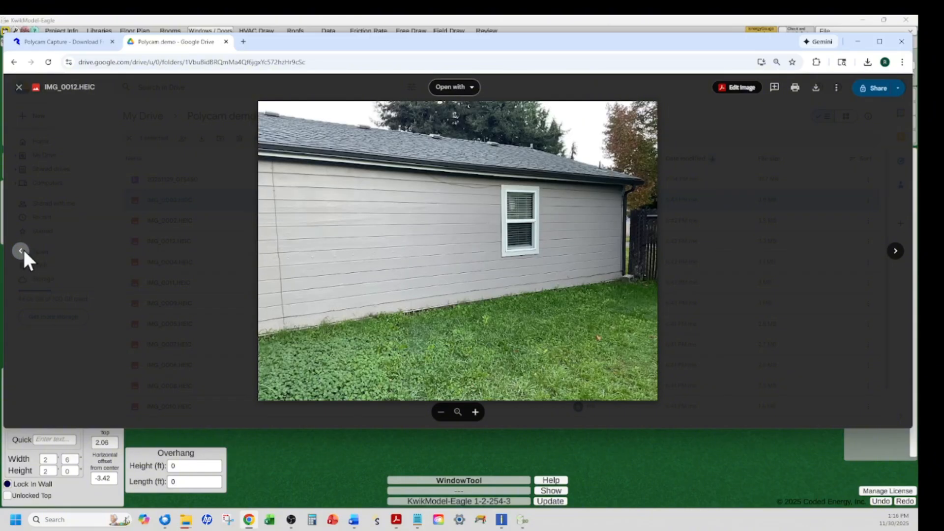
left_click(333, 451)
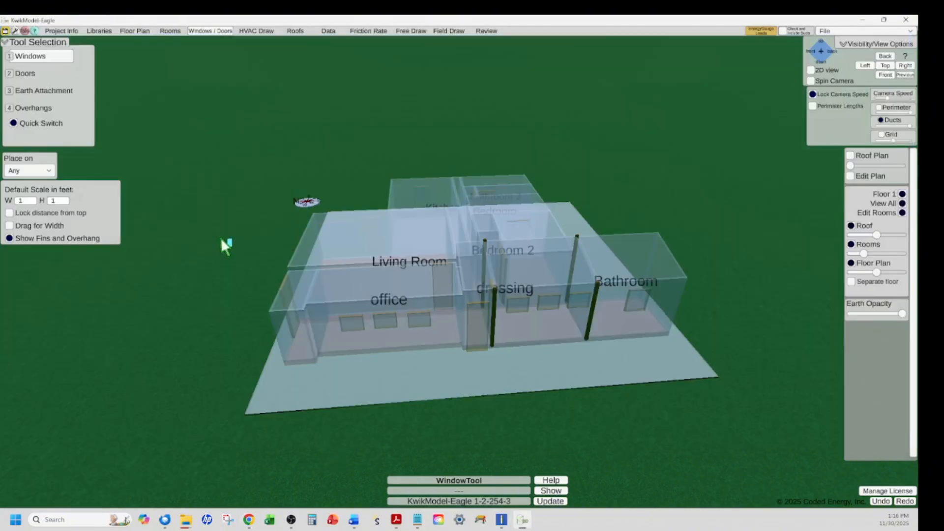
right_click_drag(774, 253, 352, 279)
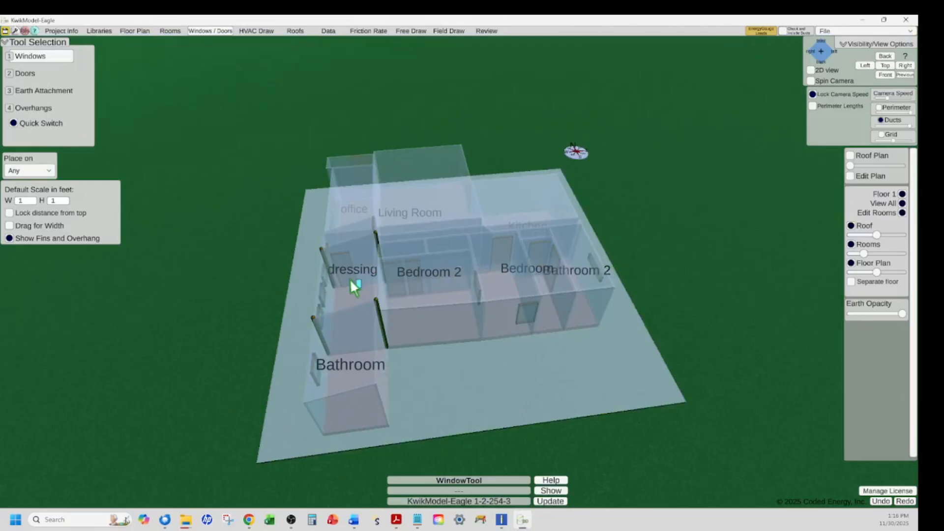
right_click_drag(526, 263, 507, 251)
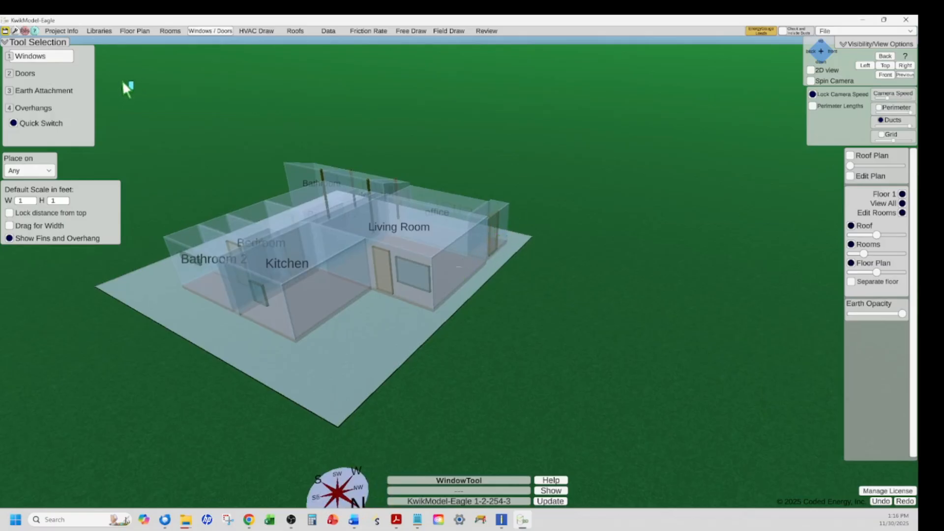
Add an Unconditioned Garage rectangle room against the Living Room's outer end and stretch it to width 24 ft and length 17.5 ft.
left_click(172, 30)
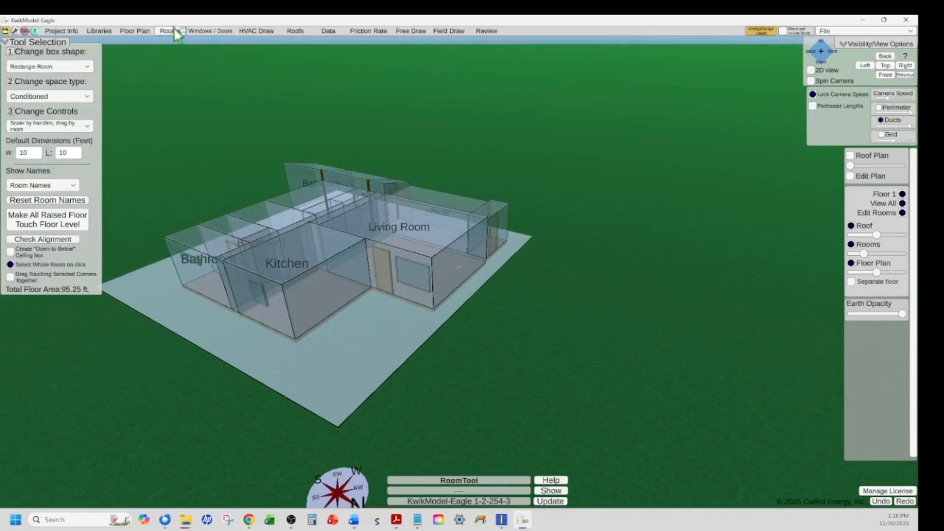
left_click(47, 94)
left_click(40, 112)
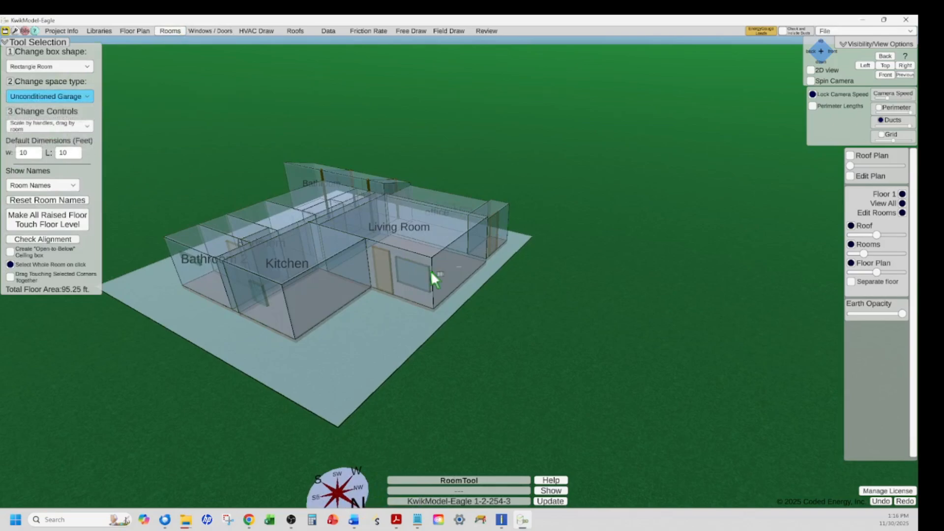
left_click_drag(536, 300, 466, 297)
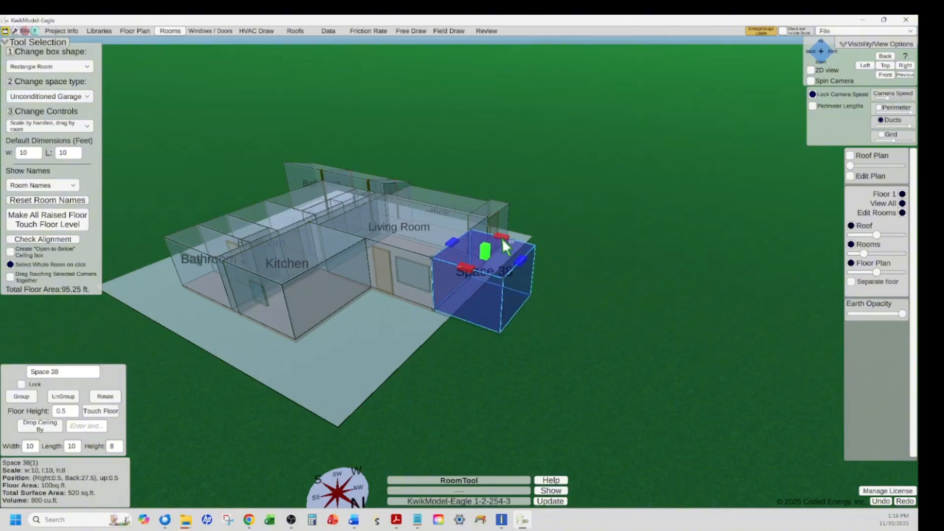
left_click_drag(502, 240, 533, 202)
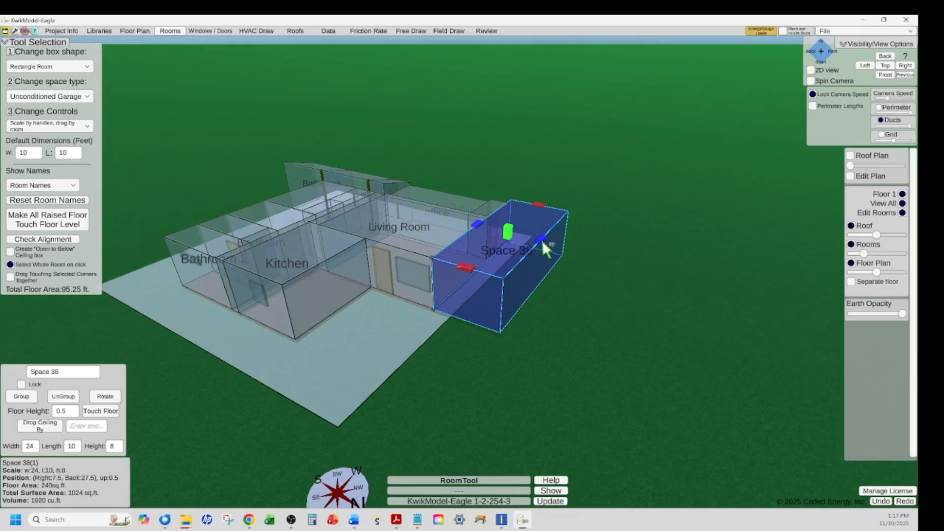
left_click_drag(541, 238, 595, 253)
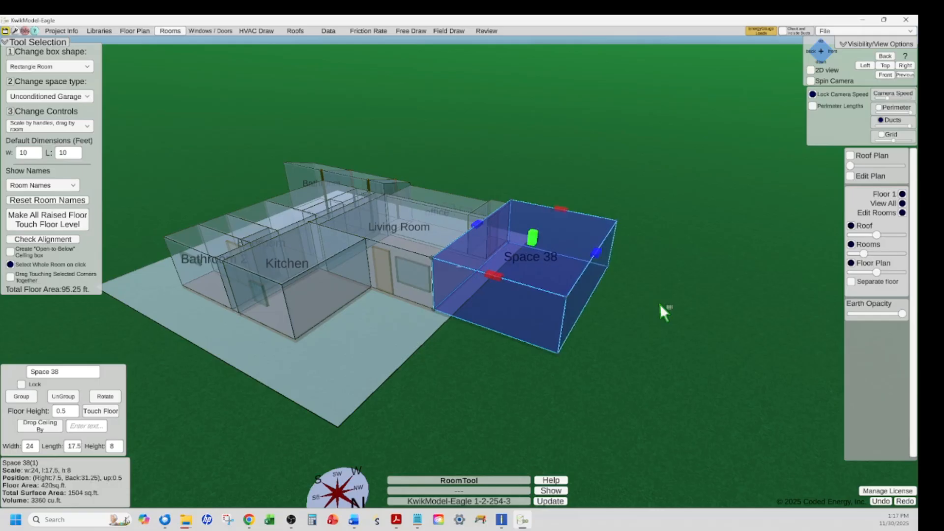
Rename the new unconditioned space as garage.
left_click(660, 305)
left_click(525, 278)
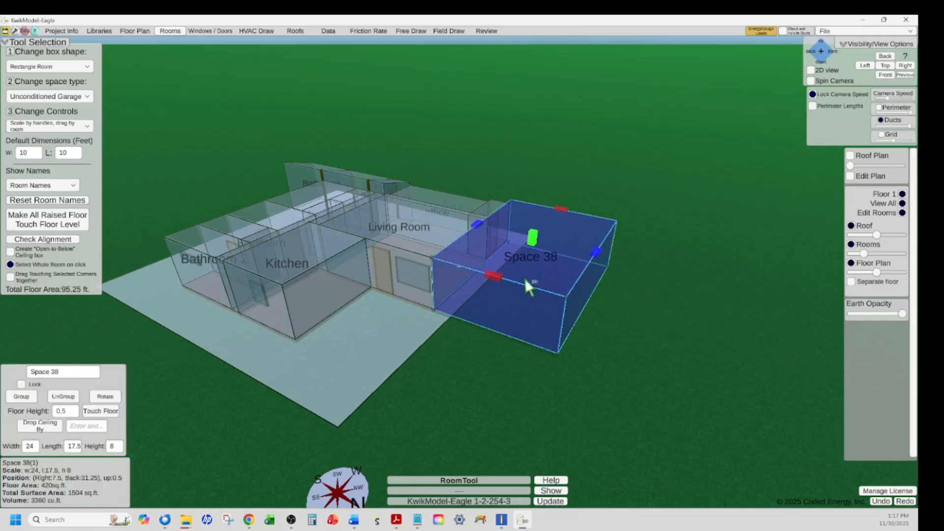
left_click(58, 373)
key("Return")
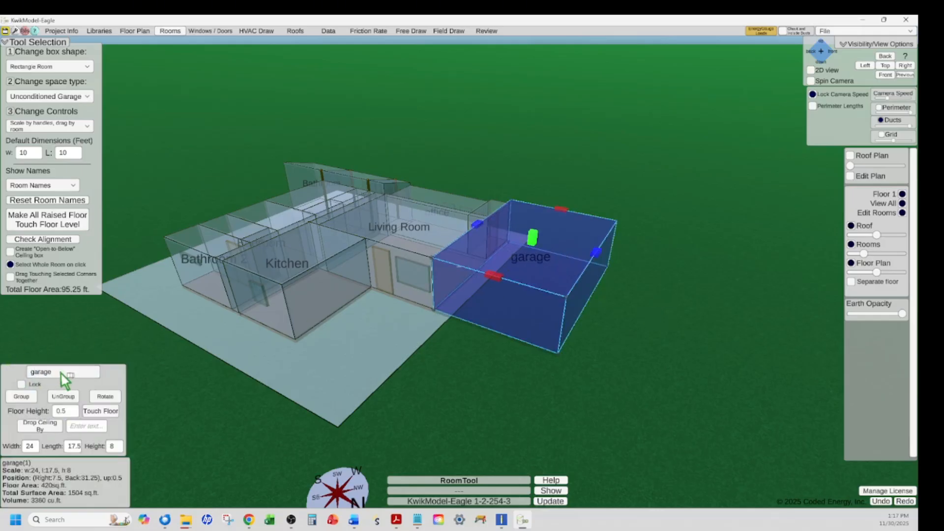
Inspect the garage, office and dressing side of the house up close, including the dressing room's outer door and the office windows.
right_click_drag(401, 412, 445, 273)
right_click_drag(435, 370, 474, 281)
right_click_drag(485, 360, 656, 338)
left_click(562, 296)
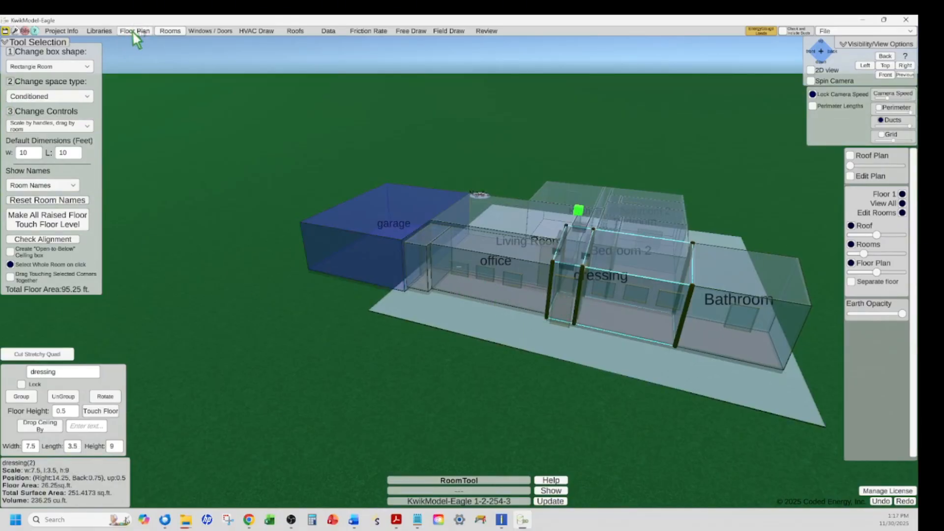
left_click(197, 32)
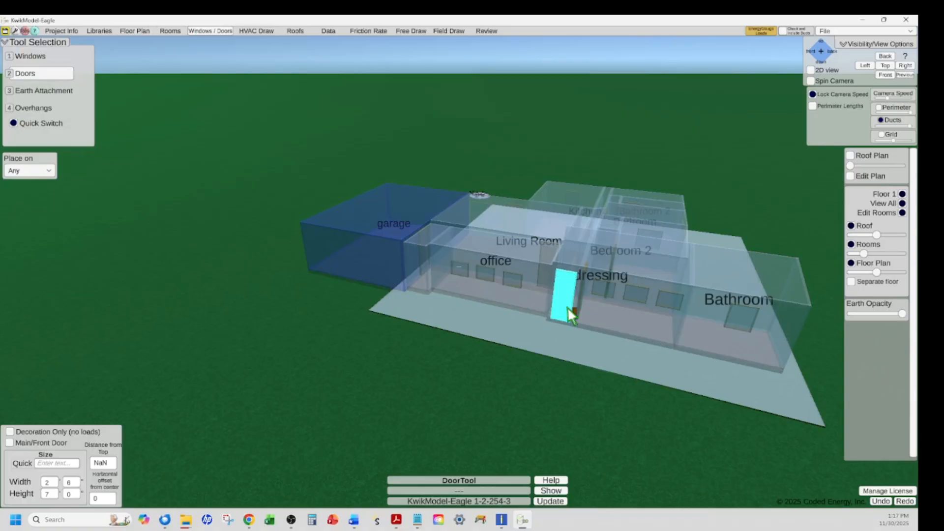
right_click_drag(512, 353, 526, 337)
scroll(494, 283, "up", 3)
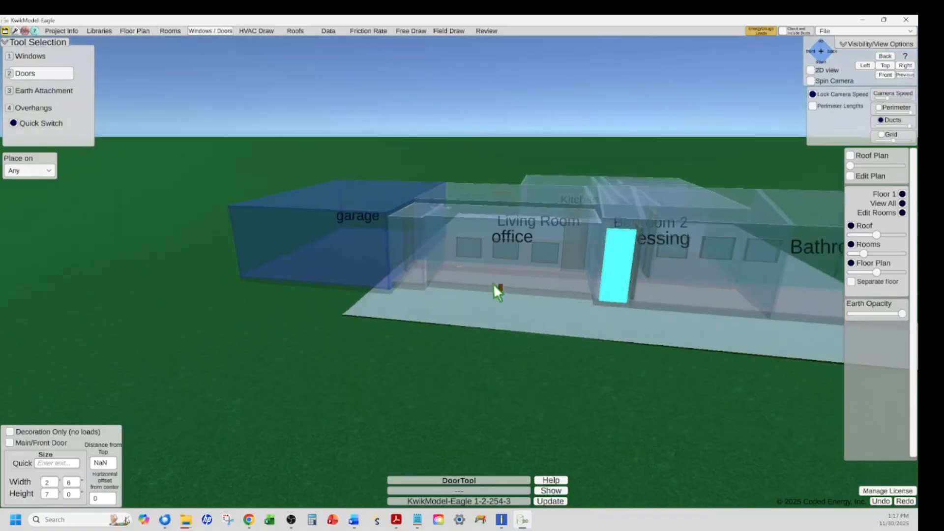
scroll(494, 283, "up", 3)
scroll(492, 307, "up", 4)
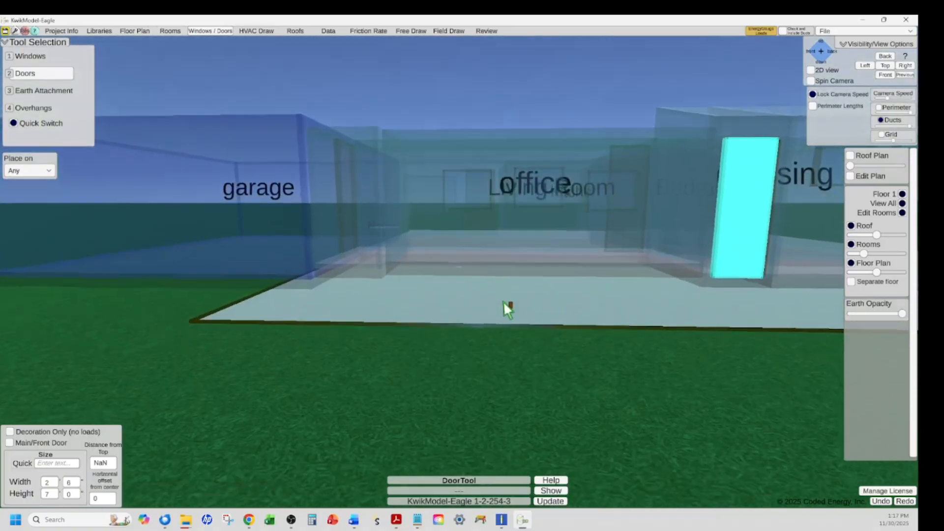
right_click_drag(504, 301, 473, 276)
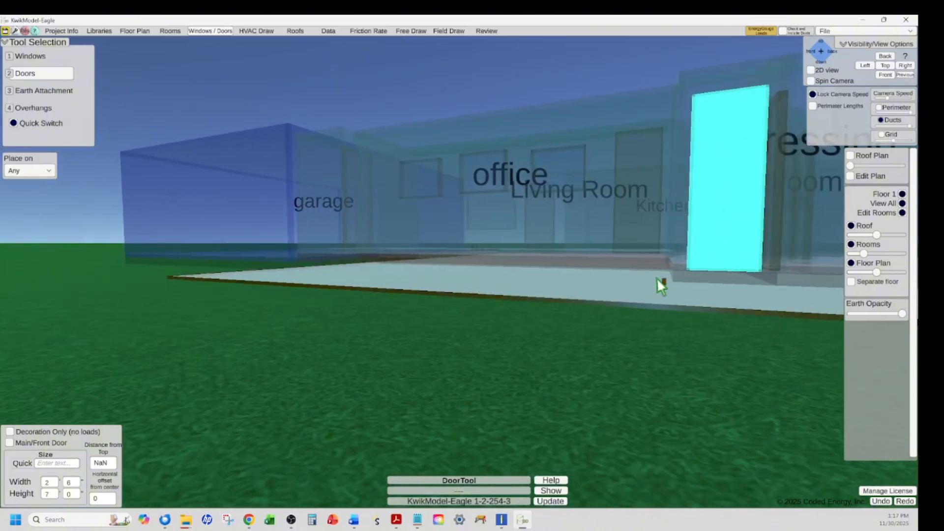
right_click_drag(382, 274, 517, 374)
left_click(463, 234)
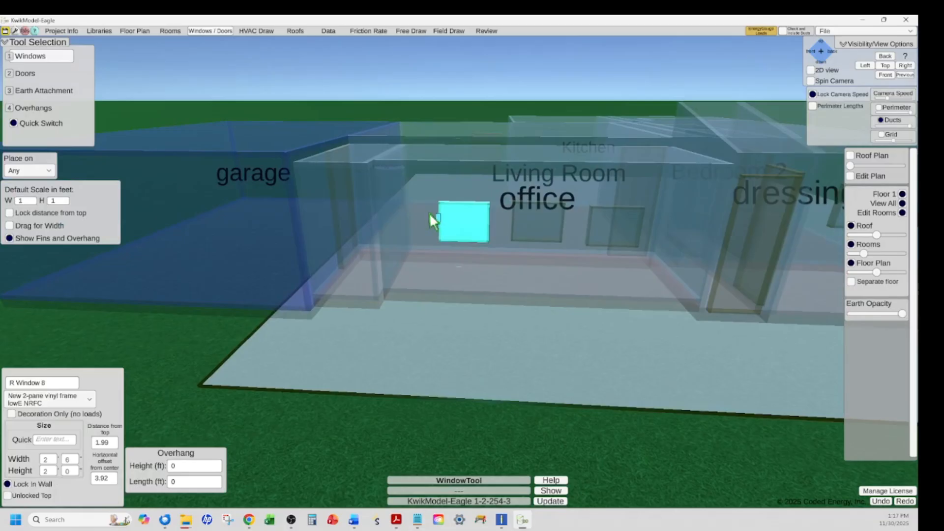
Run the alignment check on the rooms and dismiss the building error messages.
left_click(171, 30)
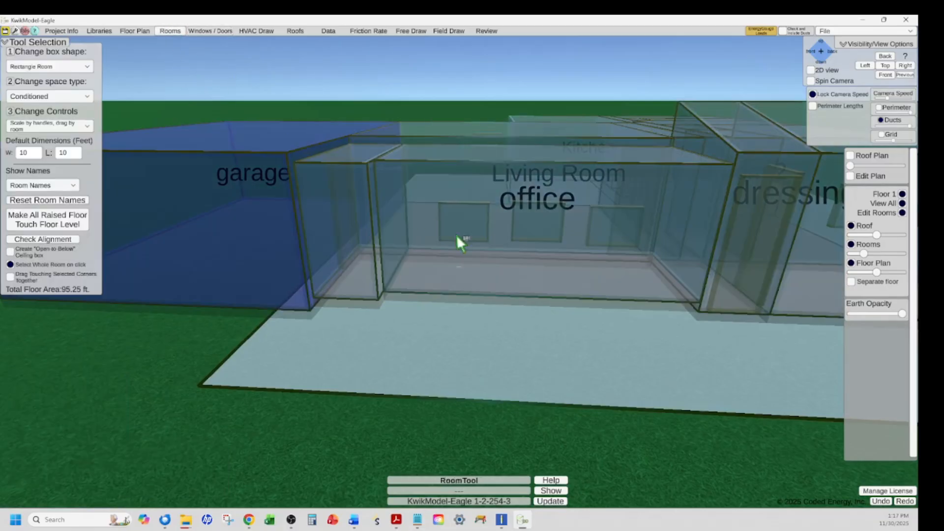
left_click(547, 289)
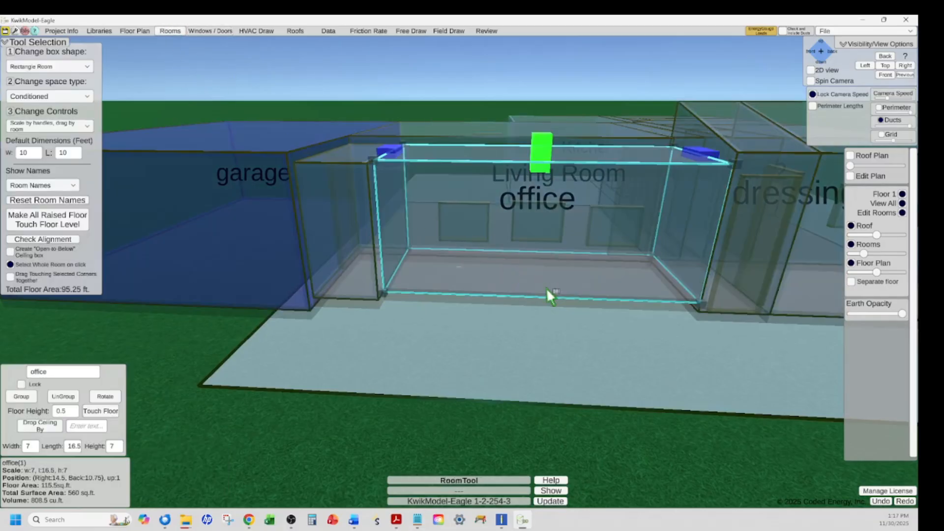
left_click(49, 239)
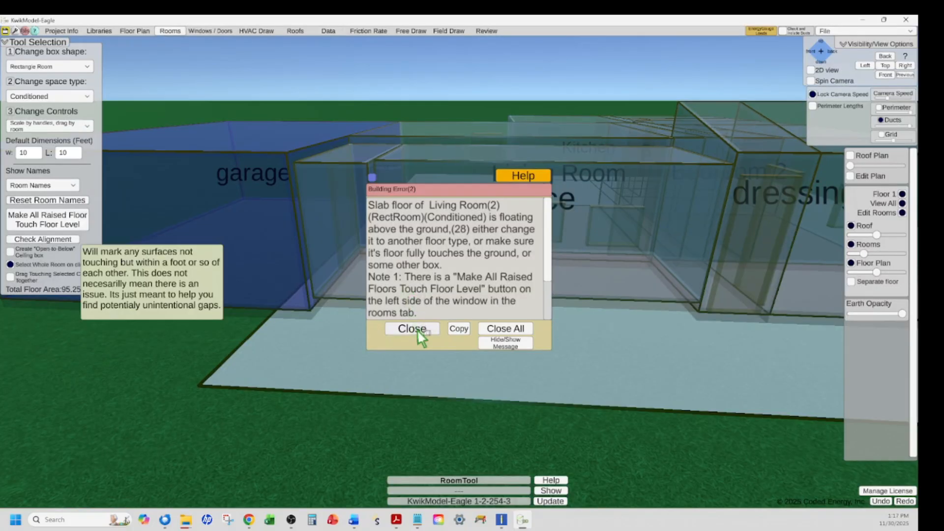
left_click(413, 329)
left_click(413, 329)
Make all raised floors touch the floor level, and toggle the perimeter display on and off.
scroll(506, 317, "up", 2)
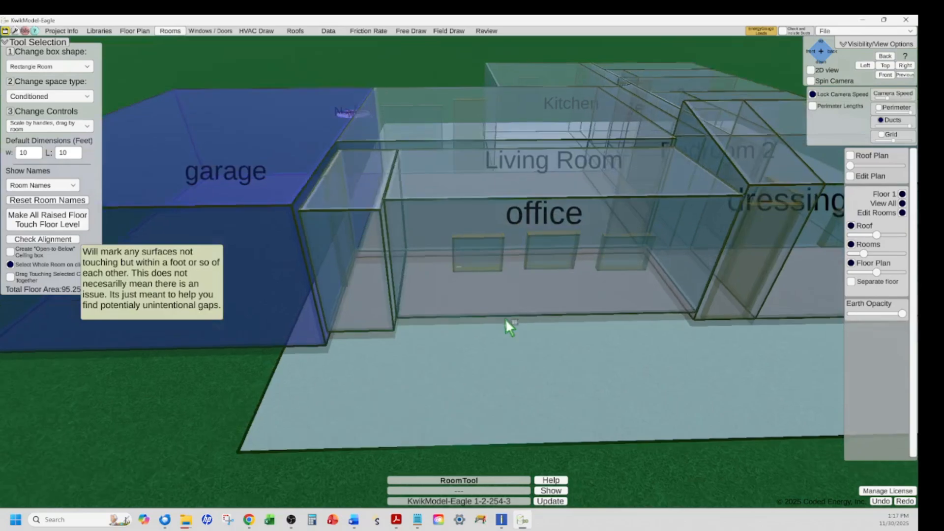
mouse_move(505, 318)
right_mouse_down()
mouse_move(514, 344)
mouse_move(516, 333)
right_mouse_up()
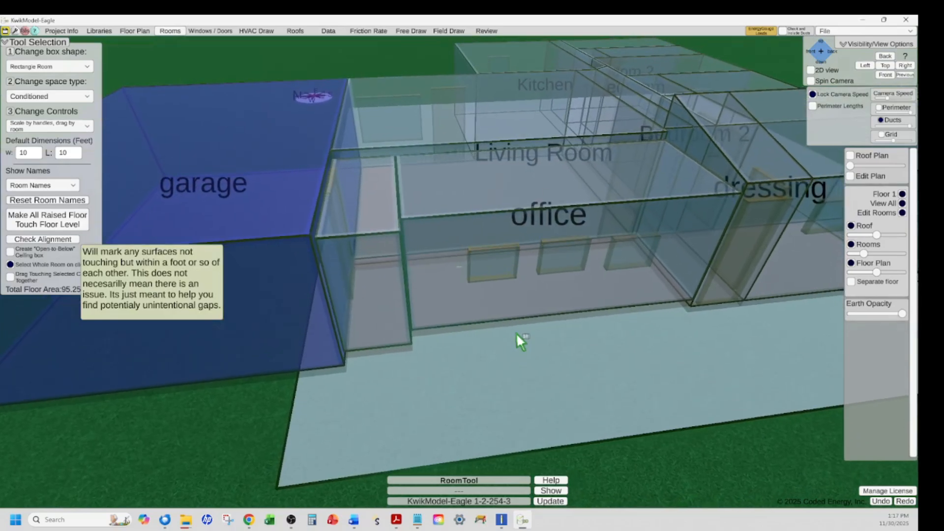
left_click(484, 298)
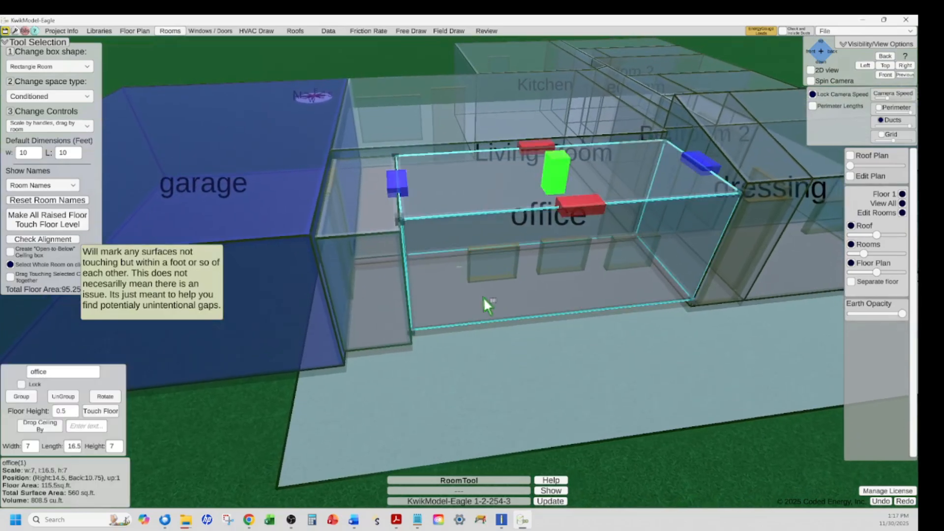
left_click(31, 218)
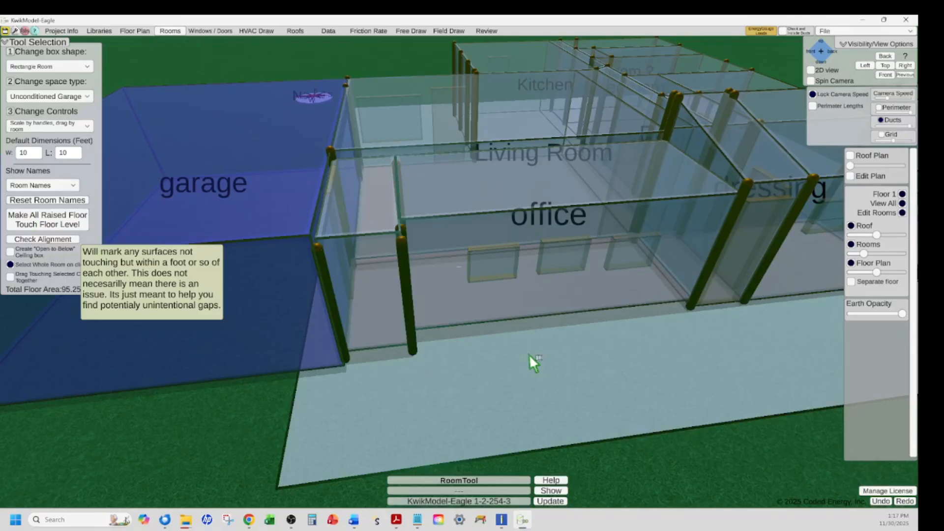
left_click(882, 107)
left_click(882, 107)
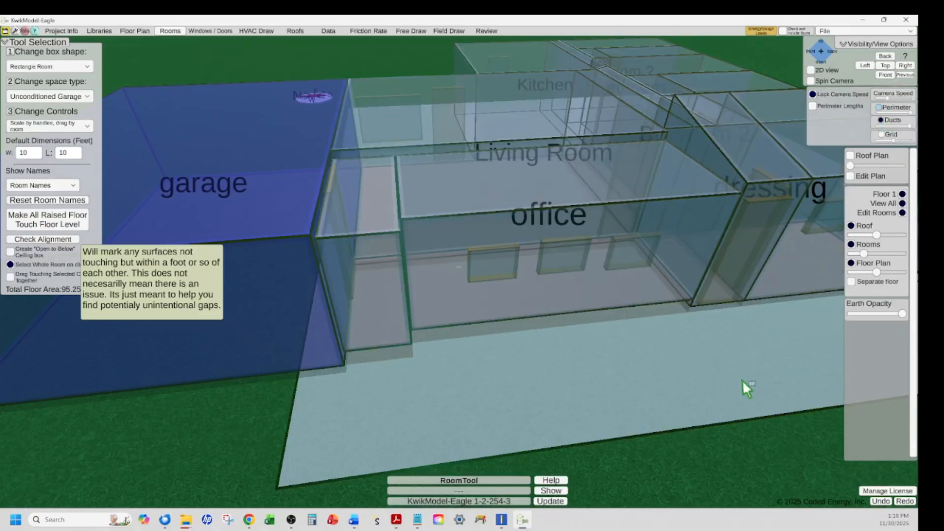
Examine the whole house with its attached garage from the office, Bathroom, Kitchen and garage sides.
right_click_drag(743, 380, 632, 298)
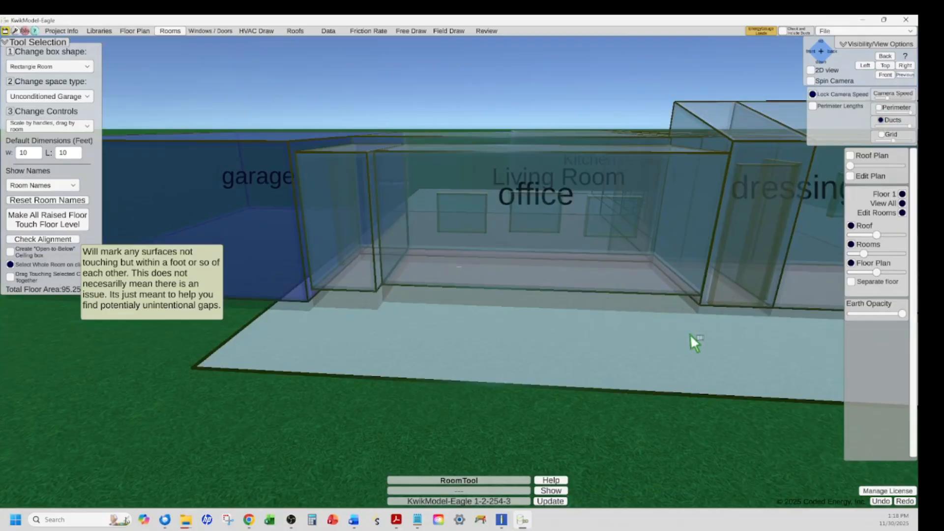
middle_click_drag(691, 335, 558, 340)
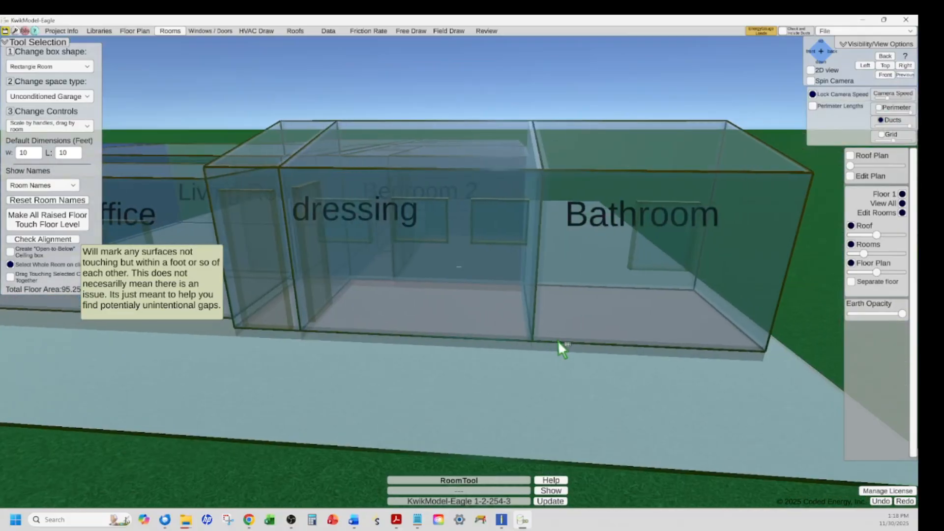
scroll(558, 341, "down", 3)
right_click_drag(600, 344, 656, 306)
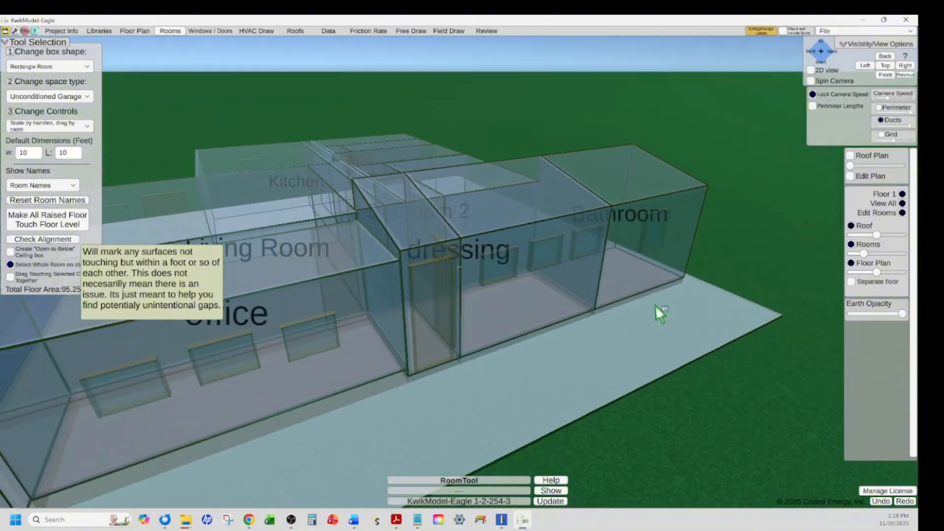
right_click_drag(632, 347, 693, 329)
scroll(669, 327, "down", 5)
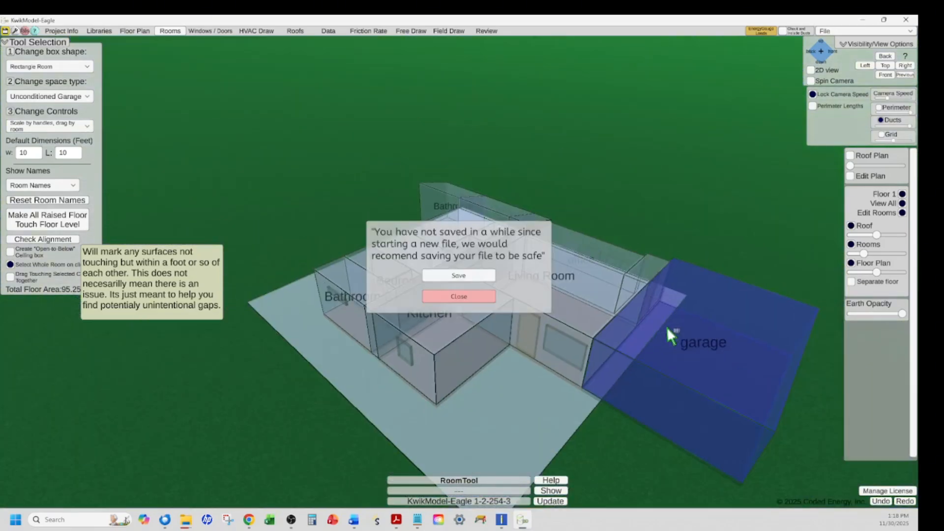
right_click_drag(634, 358, 458, 295)
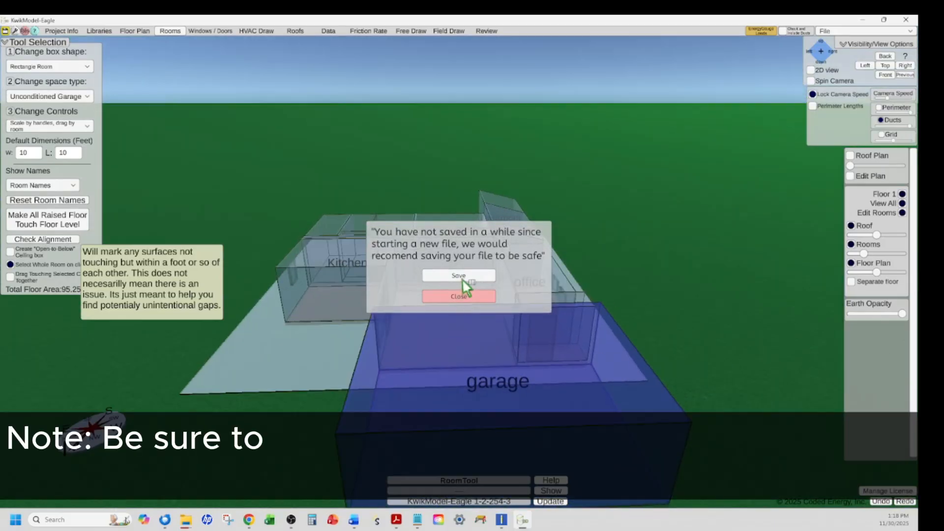
Save the project as new project.
left_click(459, 276)
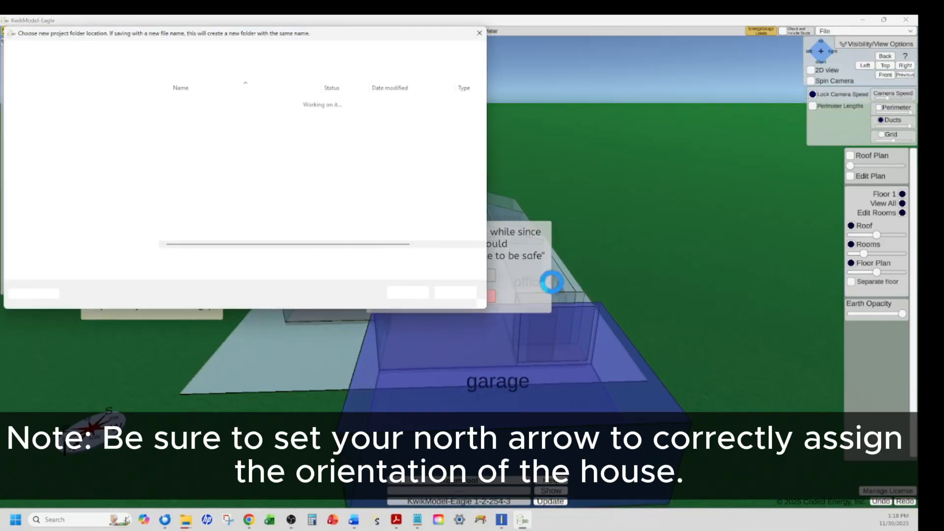
left_click(408, 293)
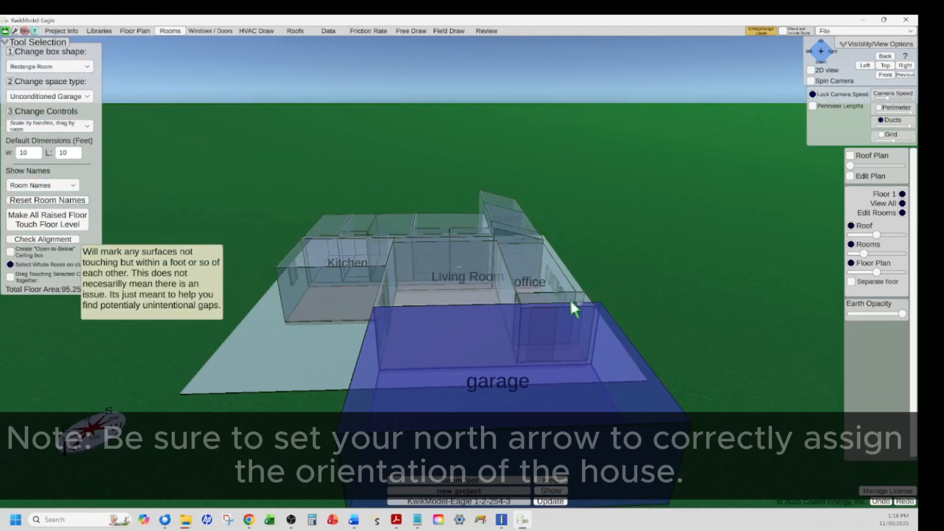
middle_click_drag(571, 300, 533, 233)
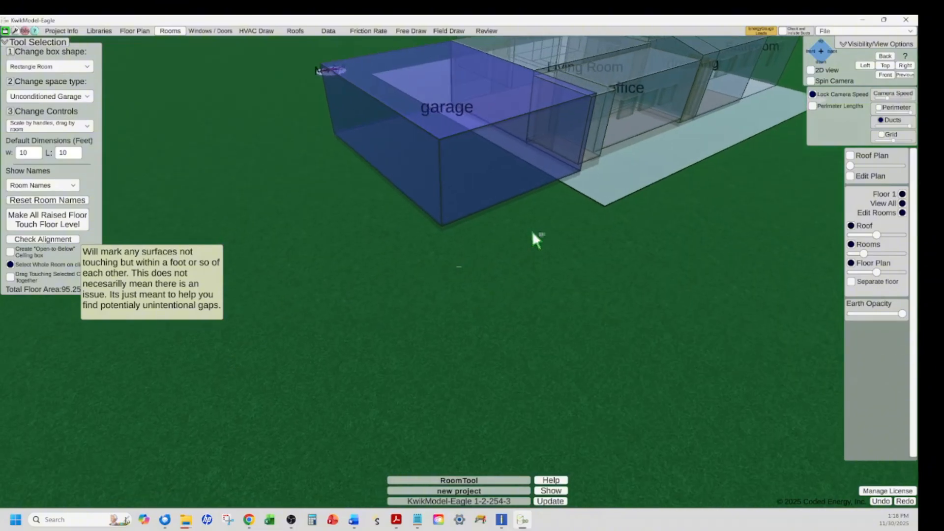
Open the rooms data table and highlight individual rooms in the 3D model to match them with their table rows.
middle_click_drag(603, 133, 585, 157)
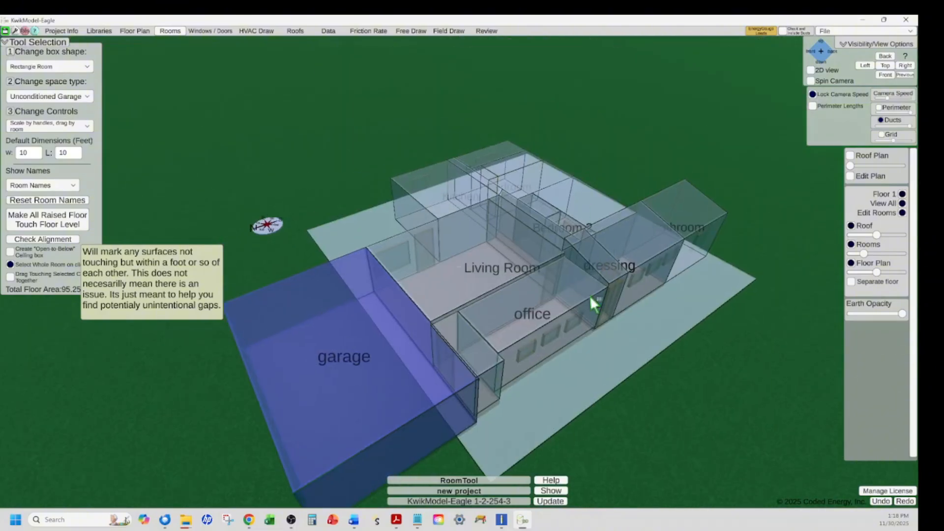
middle_click_drag(590, 297, 527, 303)
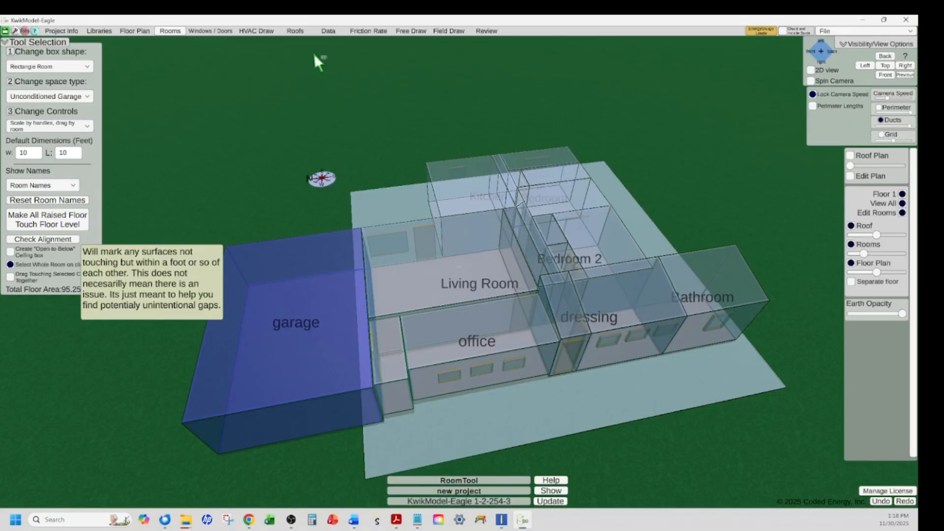
left_click(328, 32)
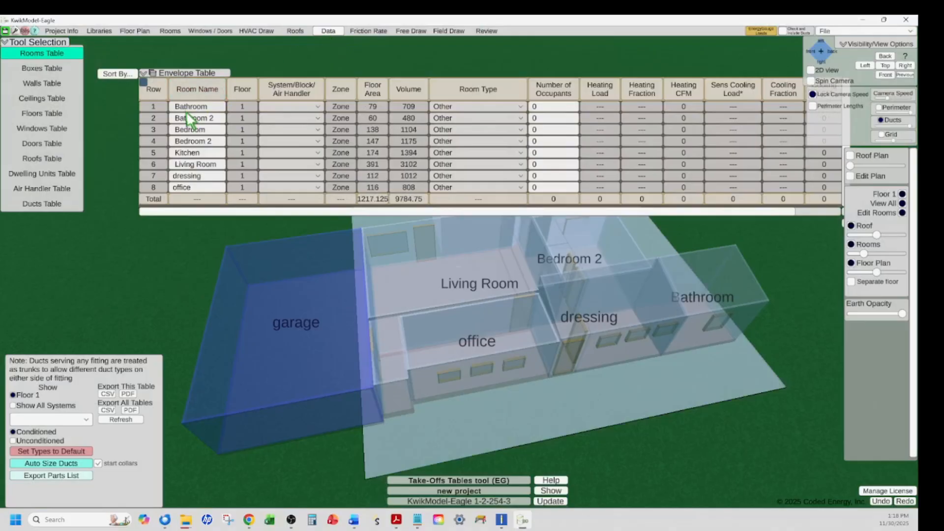
middle_click_drag(518, 293, 541, 316)
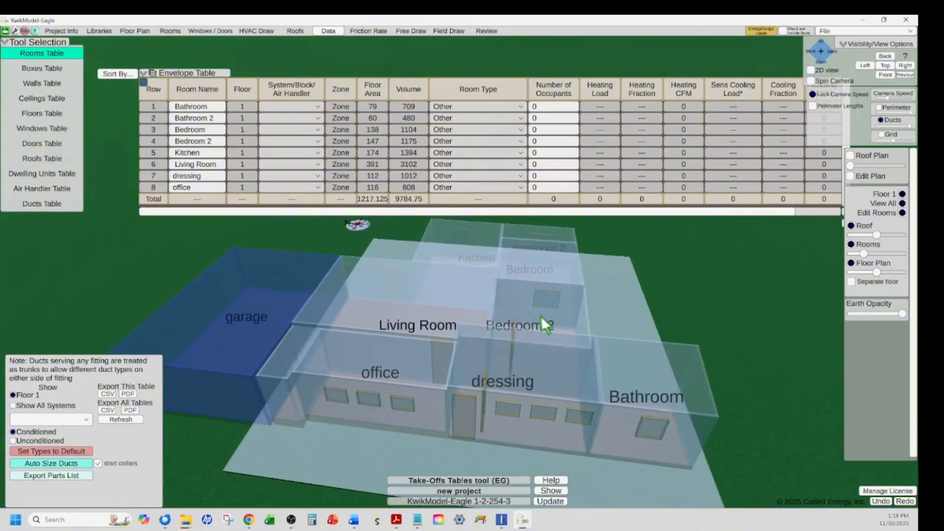
left_click(569, 362)
left_click(610, 391)
left_click(409, 389)
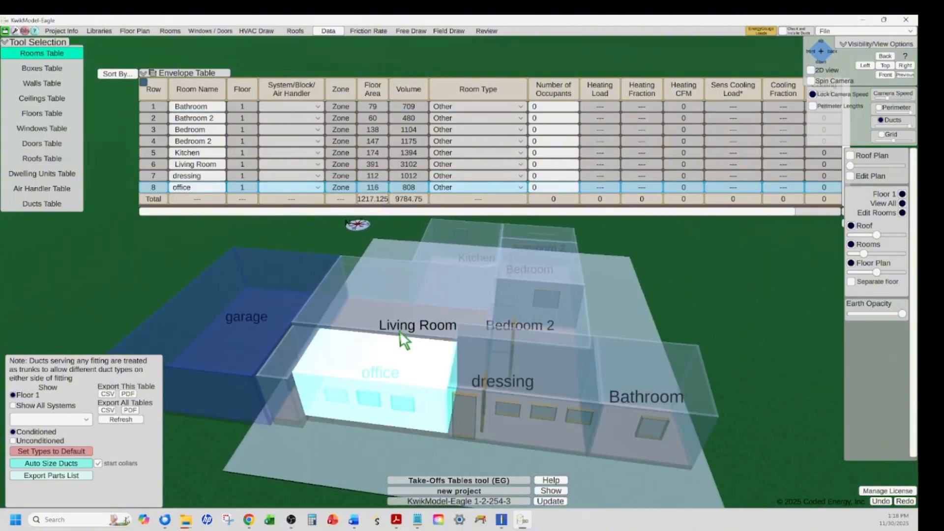
left_click(395, 325)
left_click(471, 260)
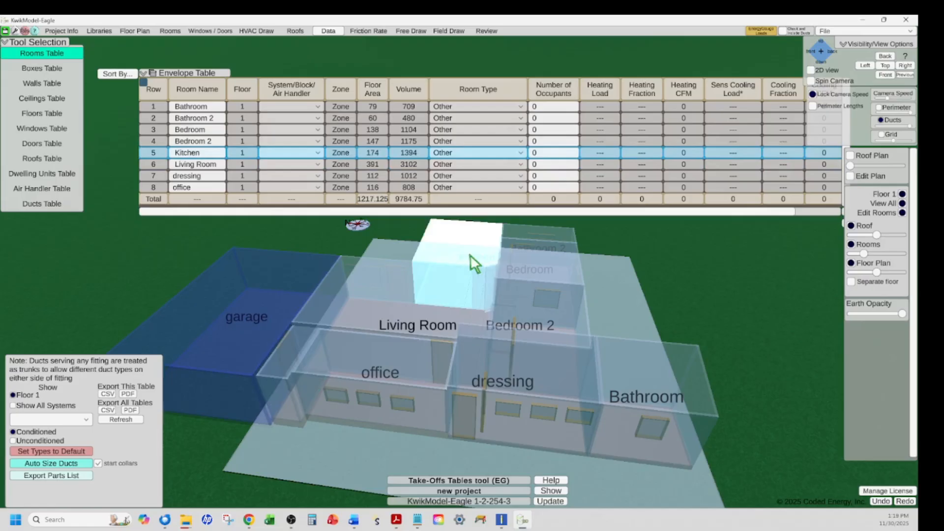
left_click(528, 252)
left_click(538, 237)
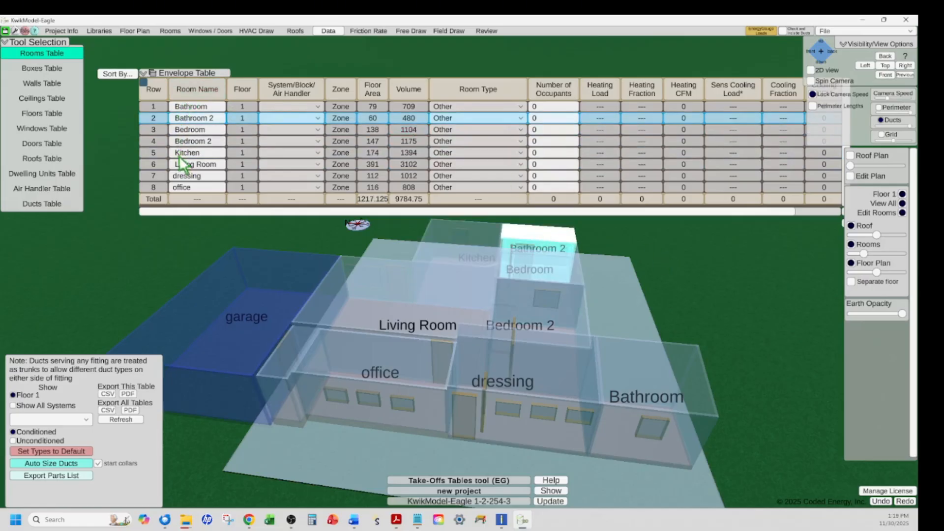
Set the room type of Bedroom and Bedroom 2 to Bedroom, and of Kitchen to Kitchen.
left_click(448, 130)
left_click(450, 150)
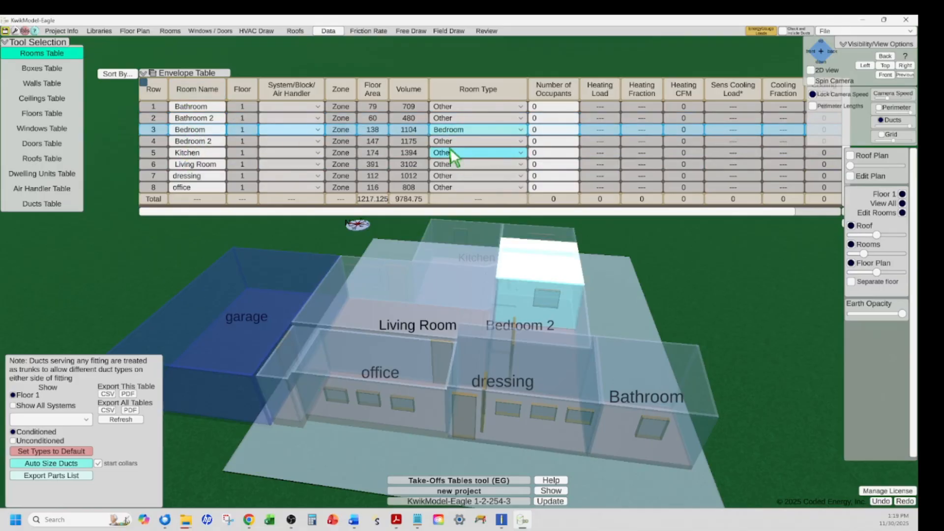
left_click(449, 140)
left_click(458, 163)
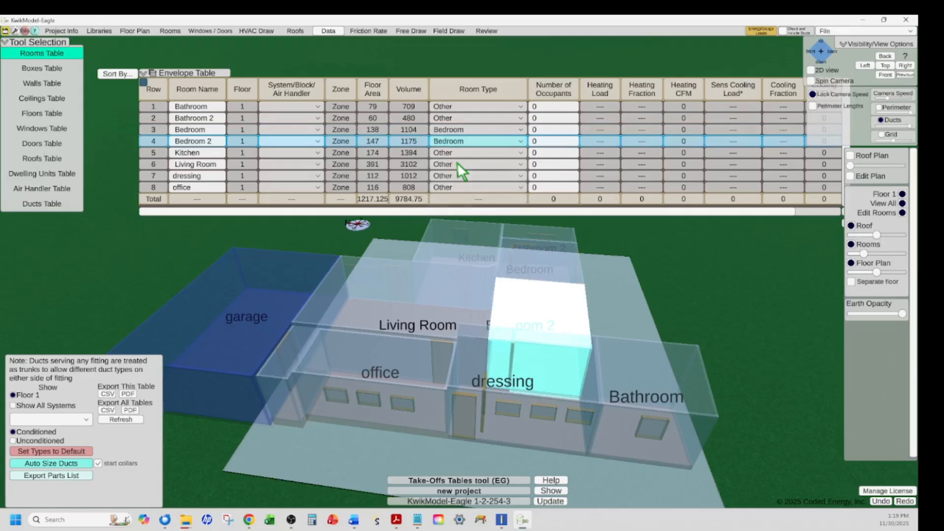
left_click(459, 153)
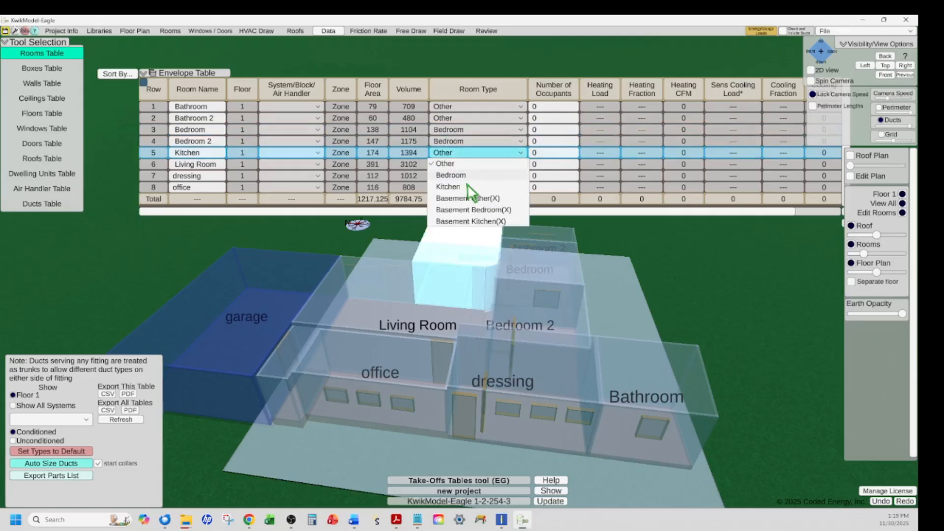
left_click(449, 187)
Set the number of occupants to 1 for Bedroom, 1 for Bedroom 2 and 2 for the Living Room.
left_click(541, 131)
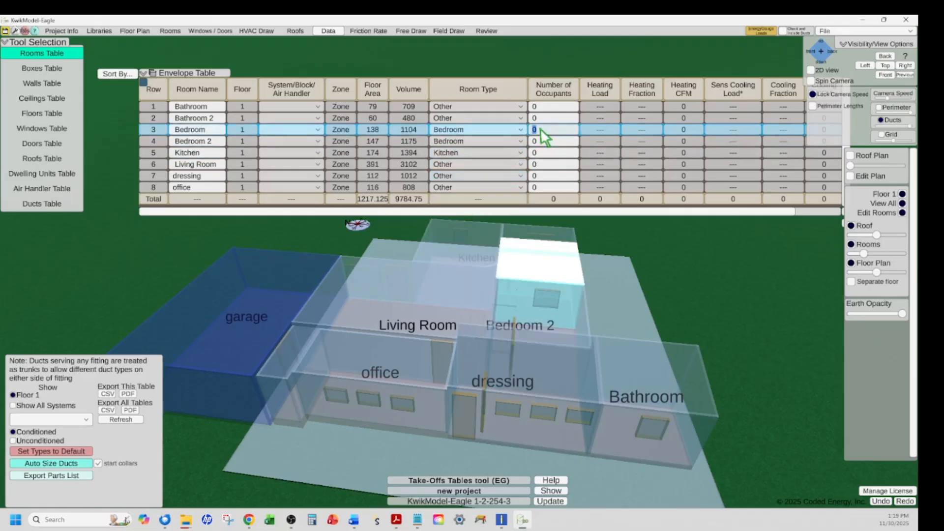
type("1")
left_click(543, 139)
type("1")
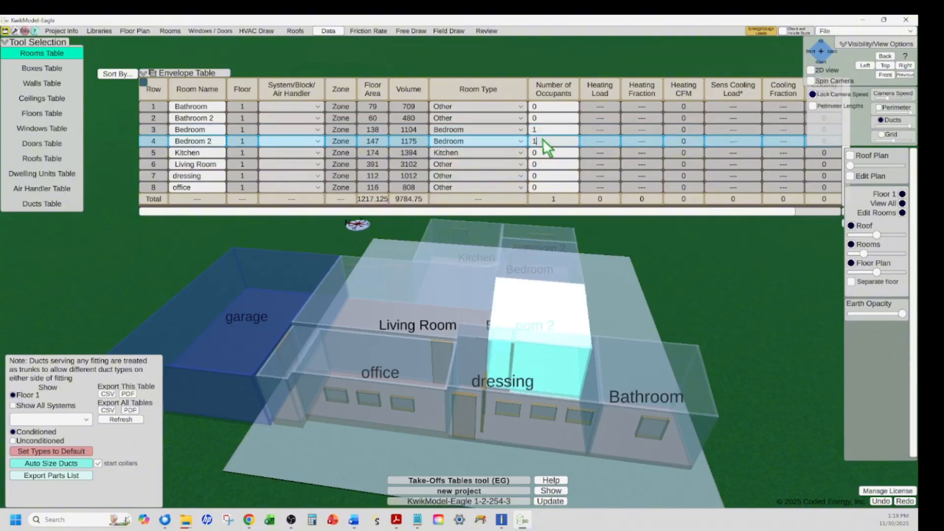
left_click(559, 164)
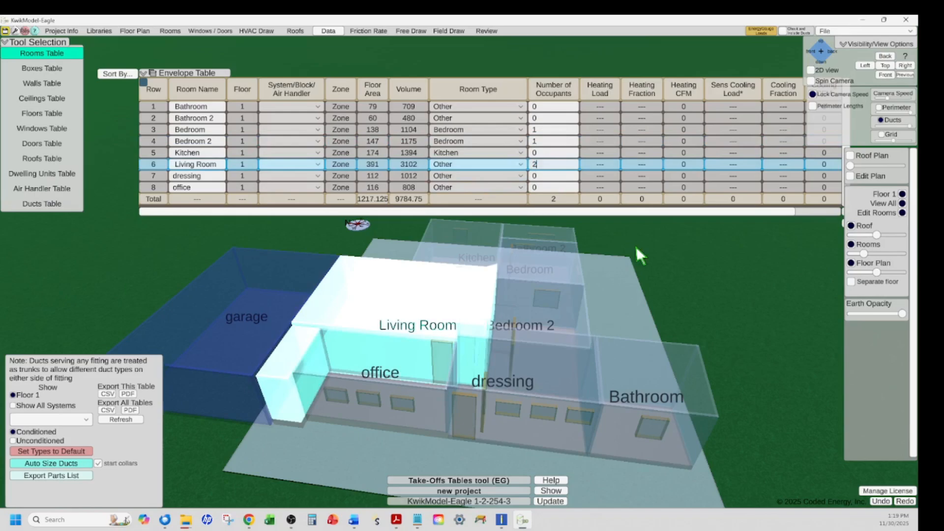
type("2")
Highlight the office and dressing rows of the rooms table to locate both rooms in the model.
left_click(192, 187)
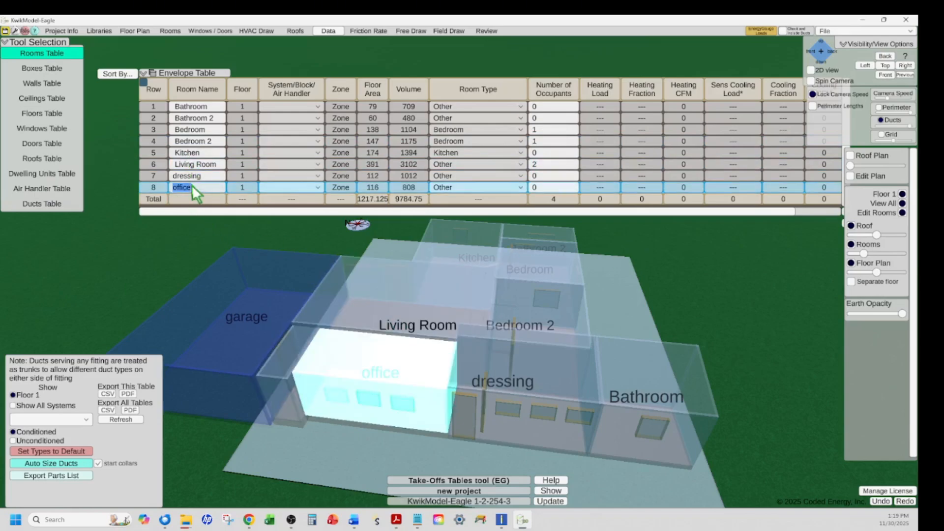
left_click(192, 177)
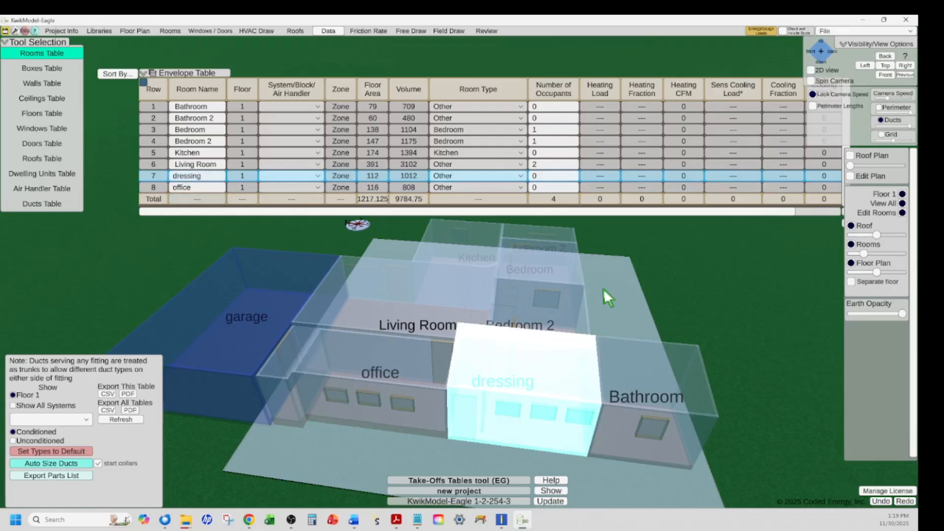
scroll(579, 308, "down", 5)
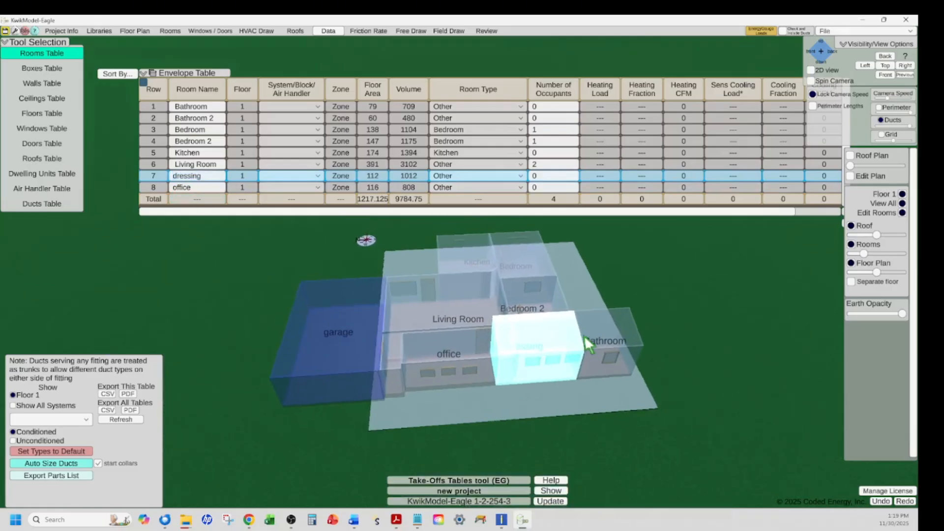
scroll(586, 337, "down", 1)
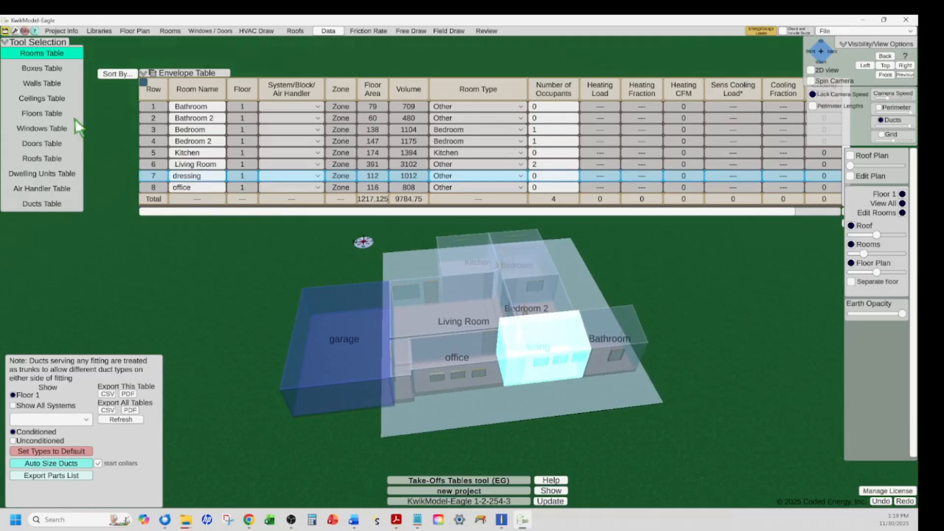
Assign the type "2x4 wood studs with R-11" to all 23 walls in the walls table.
left_click(43, 84)
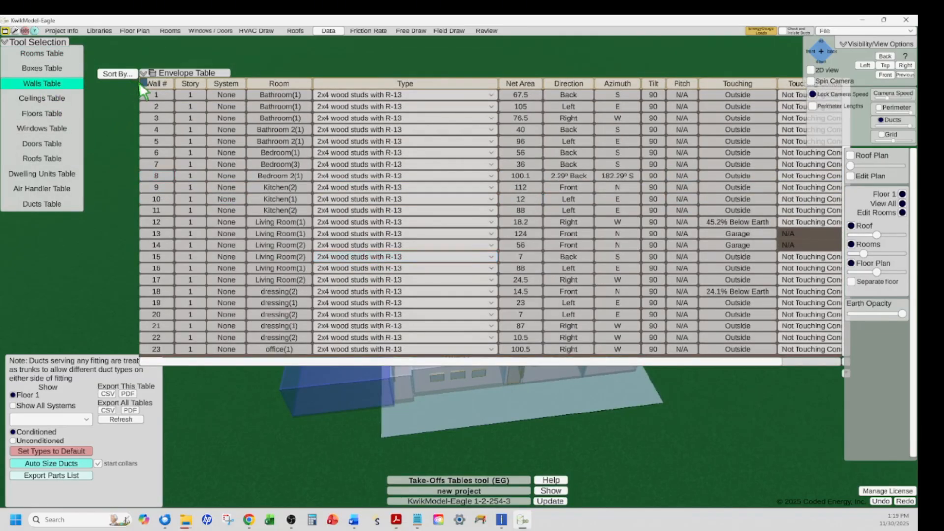
left_click_drag(141, 82, 139, 62)
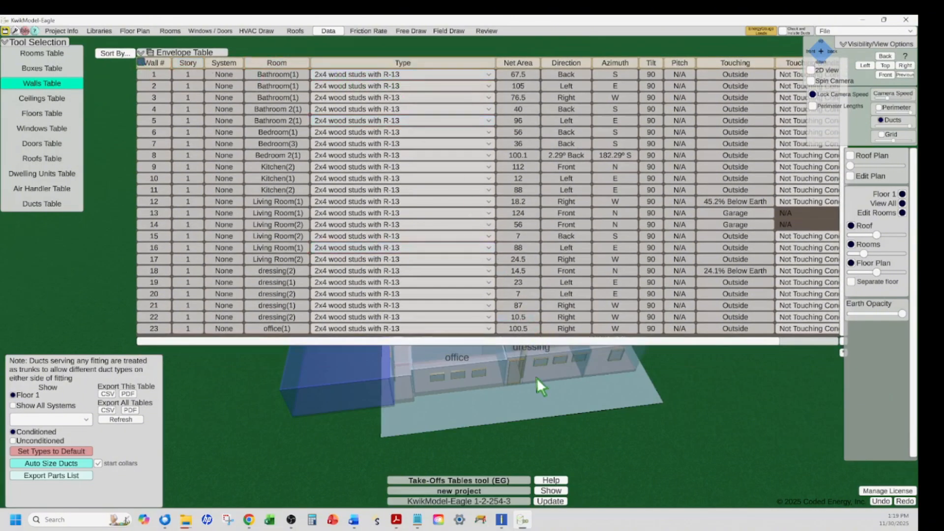
middle_click_drag(538, 378, 547, 398)
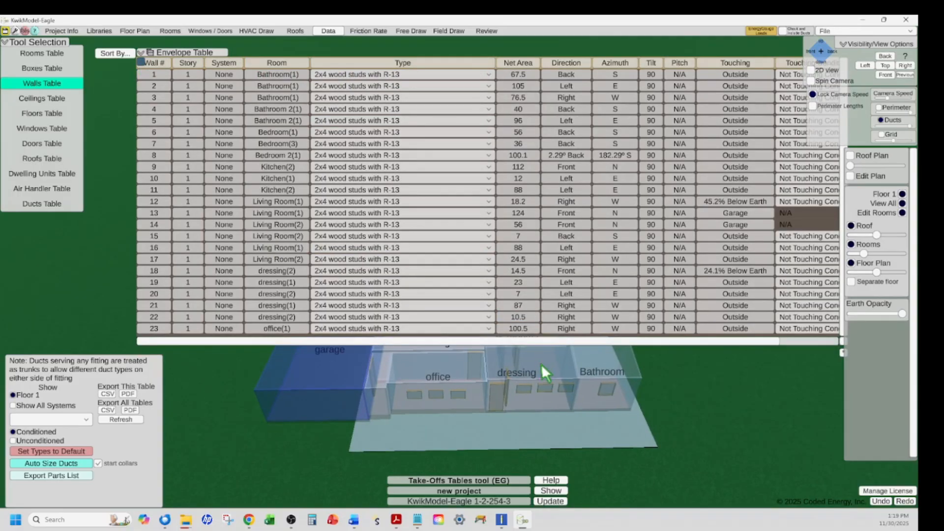
left_click(403, 75)
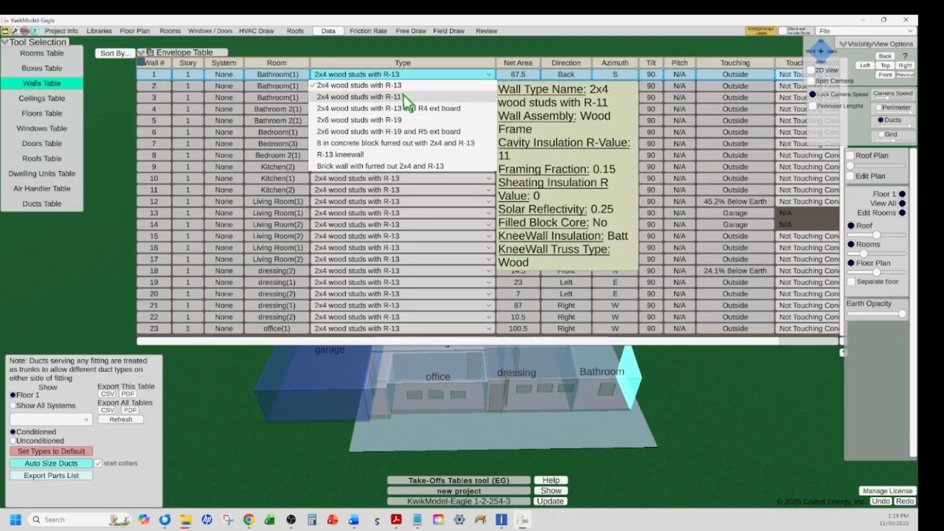
left_click(405, 96)
left_click(415, 329, "shift")
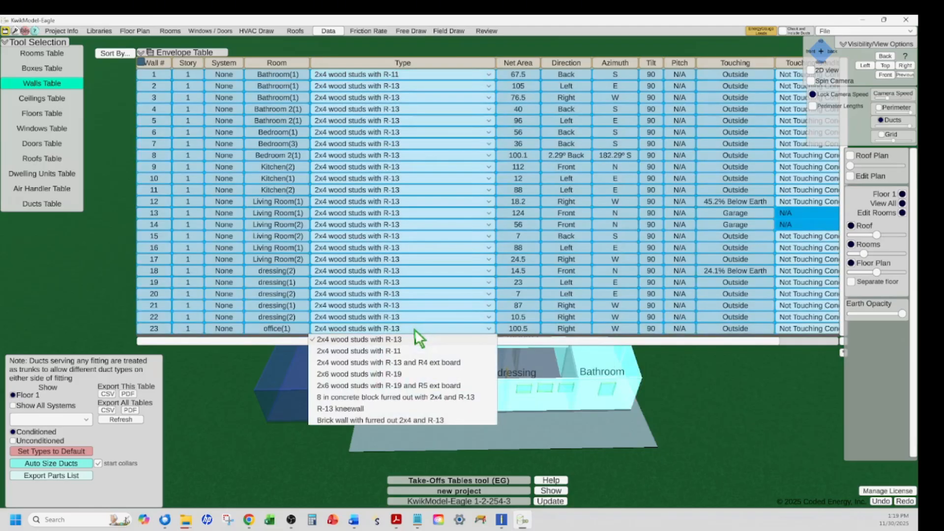
left_click(413, 351)
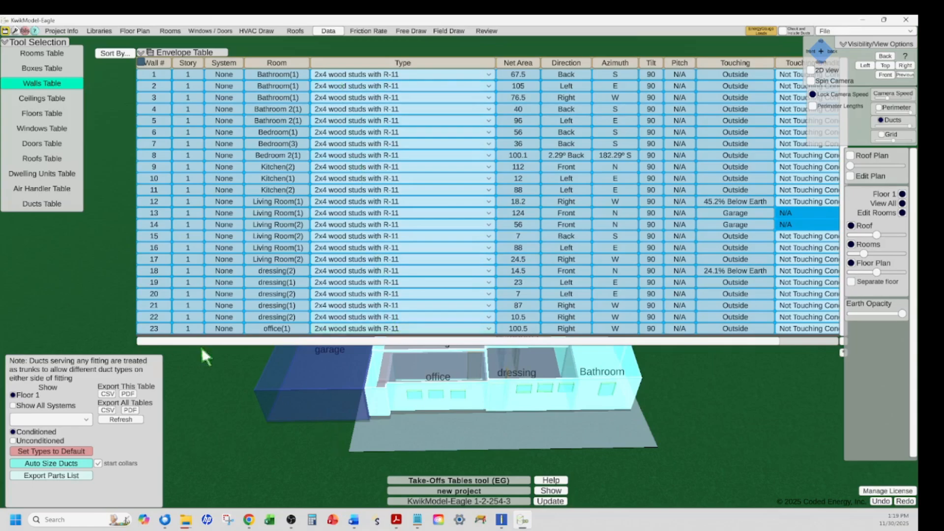
Assign the type "R-19 under attic" to all 17 ceilings in the ceilings table.
left_click(58, 100)
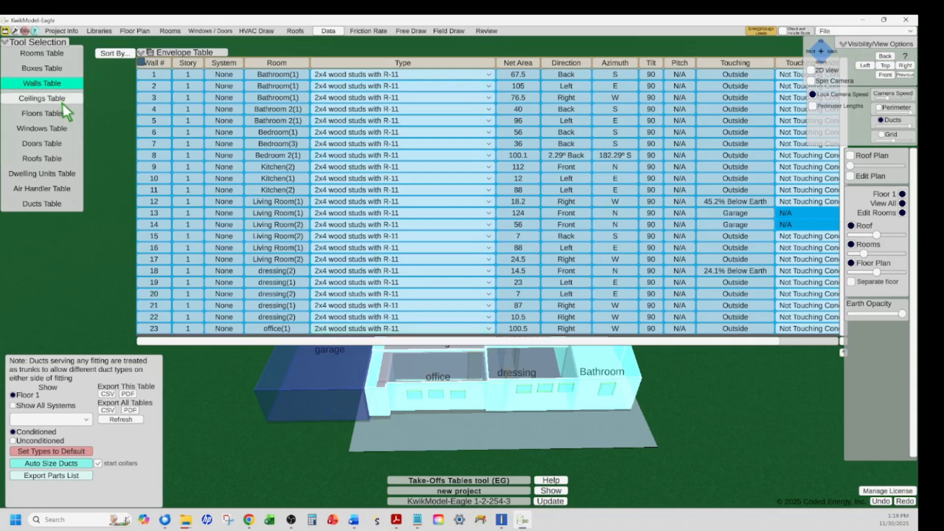
key("Up")
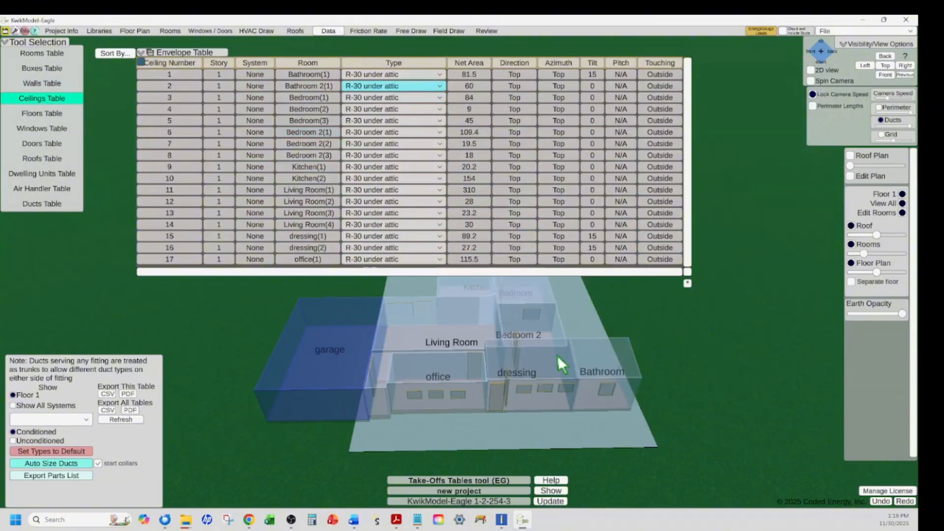
right_click_drag(545, 356, 539, 356)
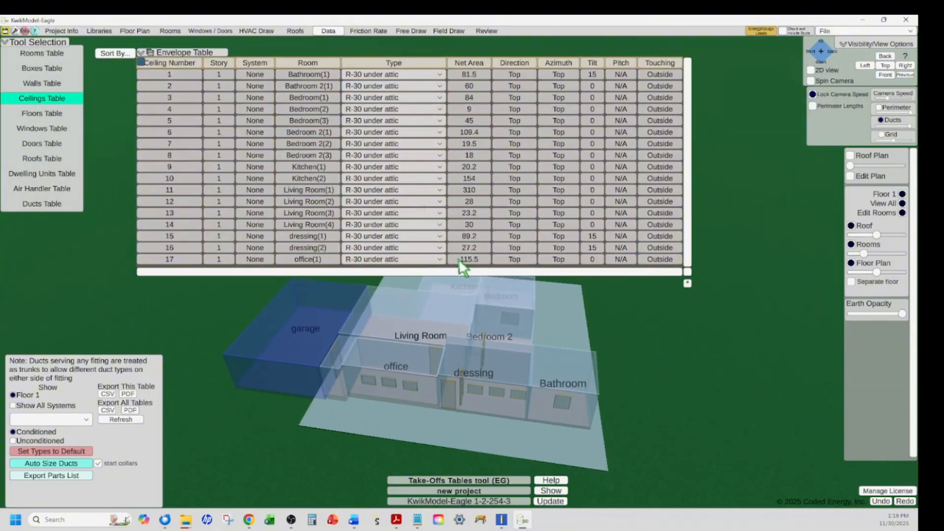
left_click(393, 74)
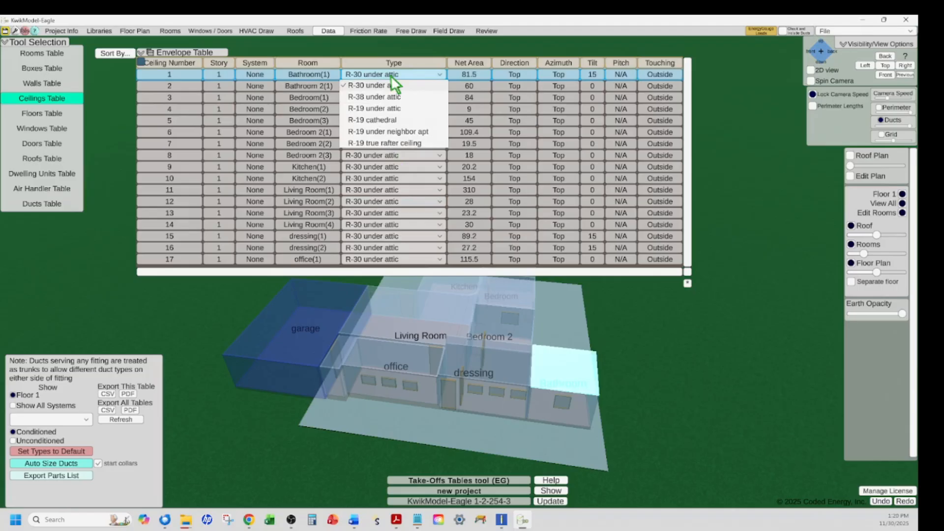
left_click(390, 109)
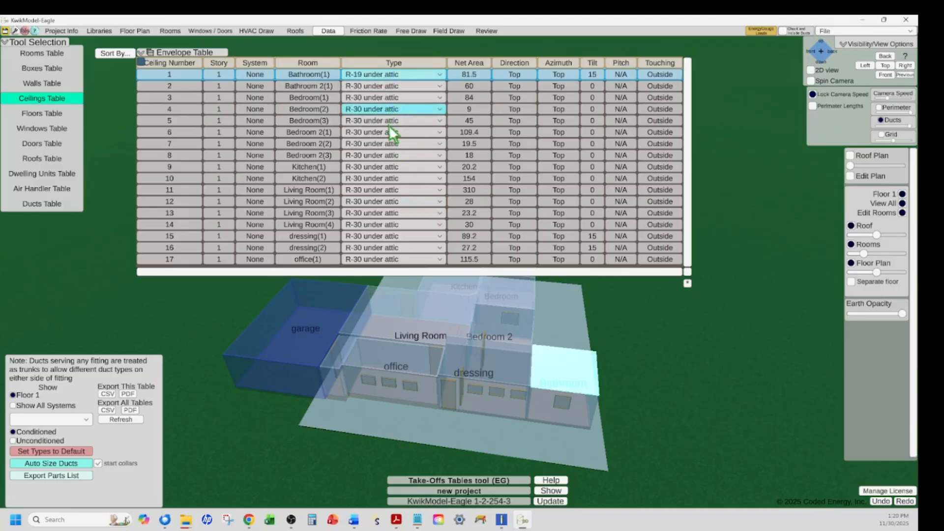
left_click(418, 257, "shift")
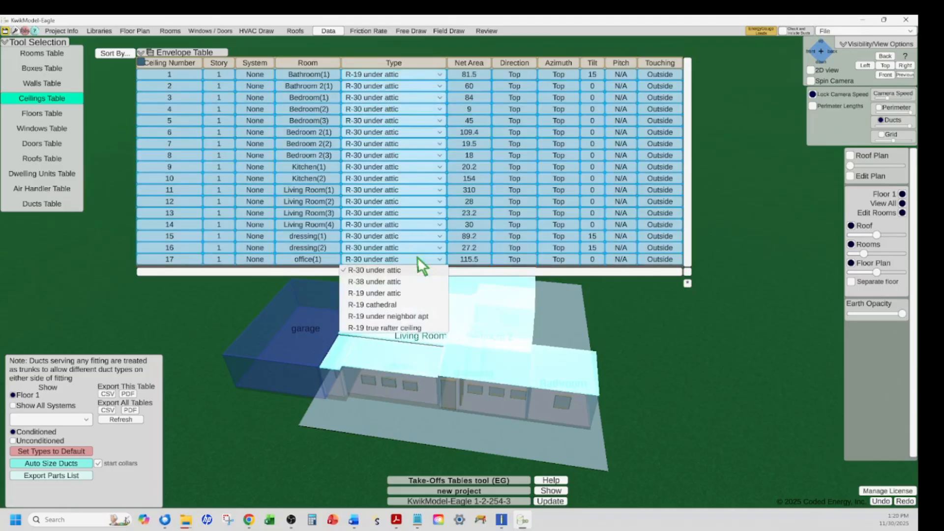
left_click(412, 294)
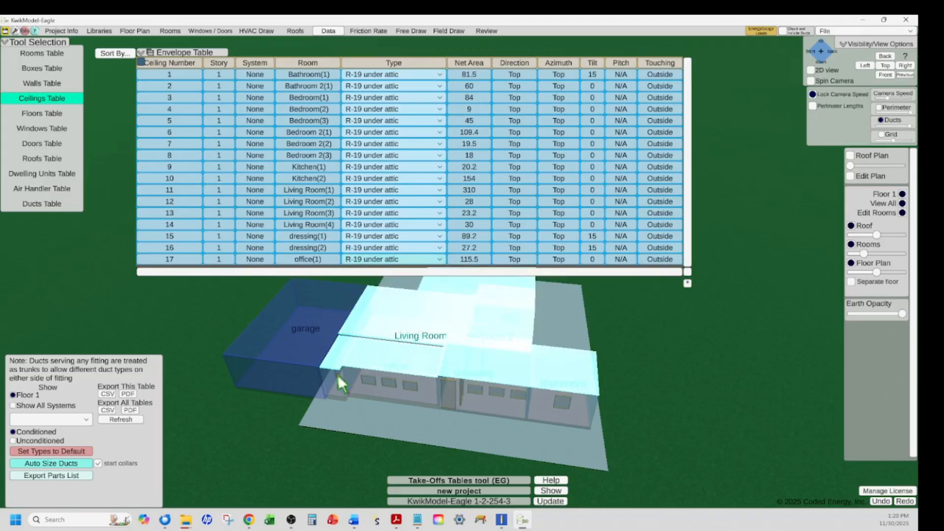
Open the windows table and examine its entries together with the house model from several angles.
right_click_drag(306, 395, 295, 395)
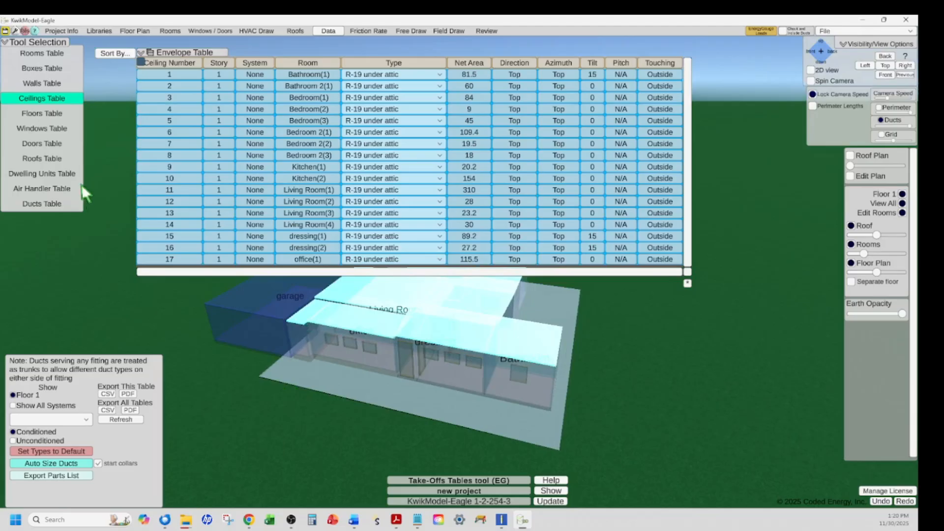
left_click(51, 127)
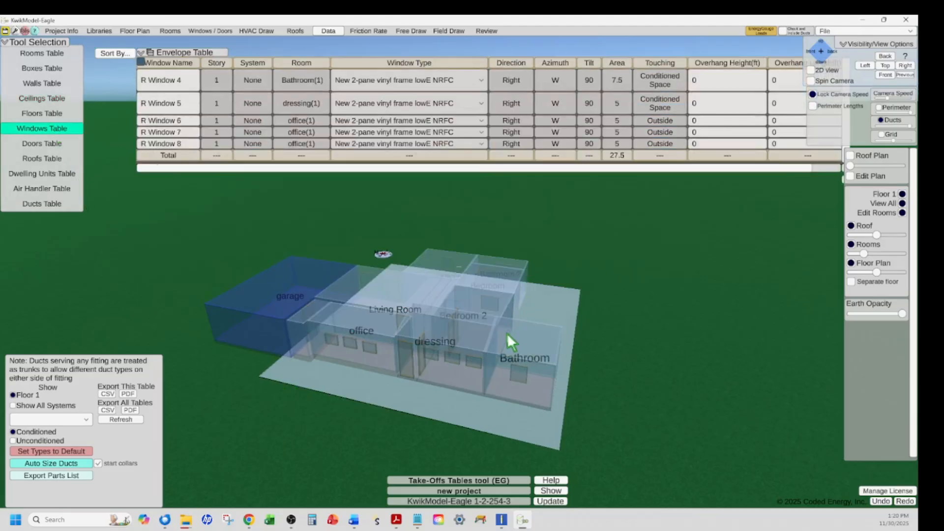
right_click_drag(506, 332, 562, 356)
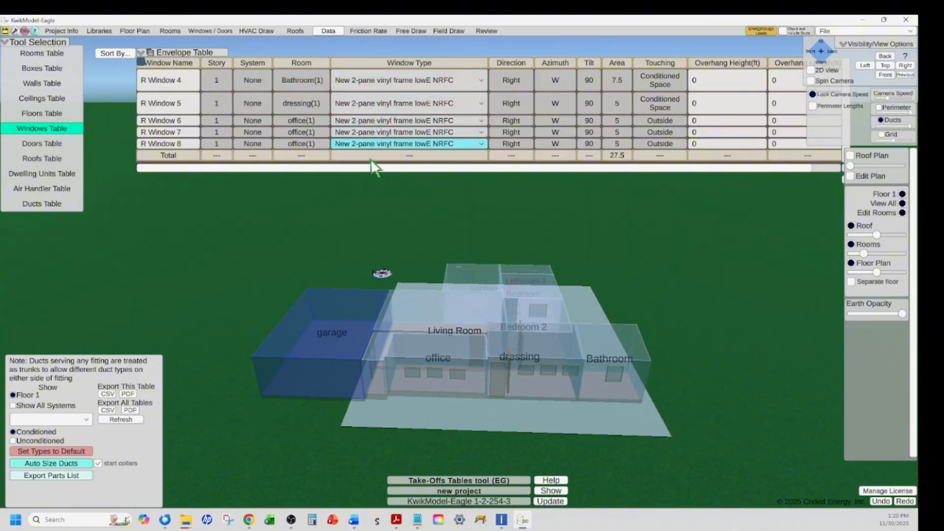
right_click_drag(451, 259, 579, 316)
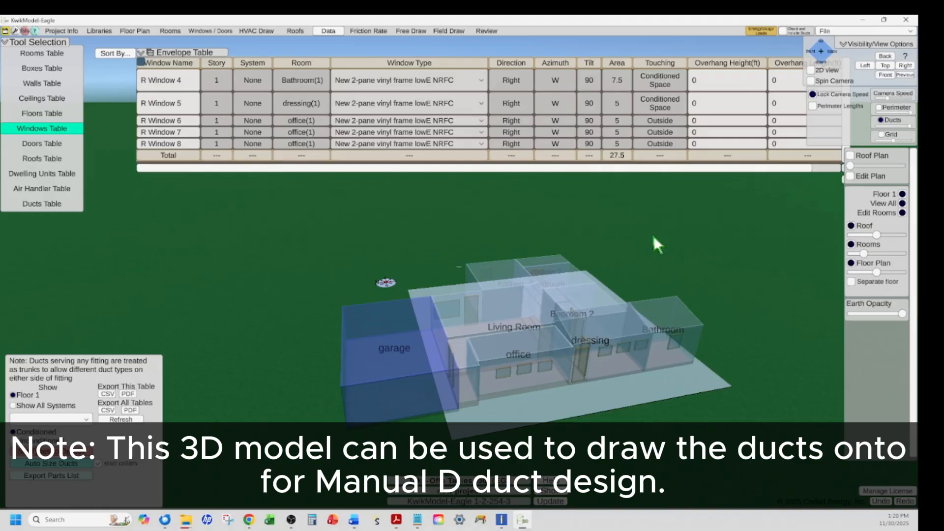
right_click_drag(599, 284, 535, 266)
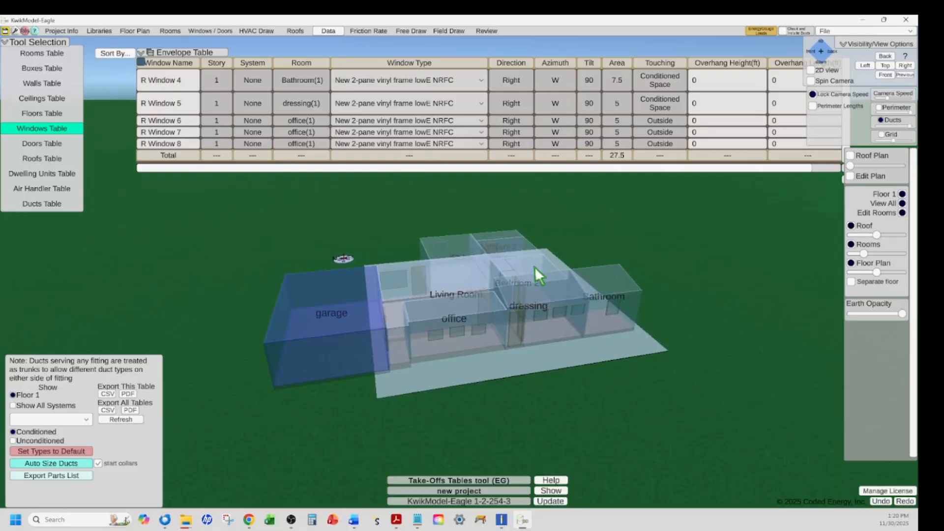